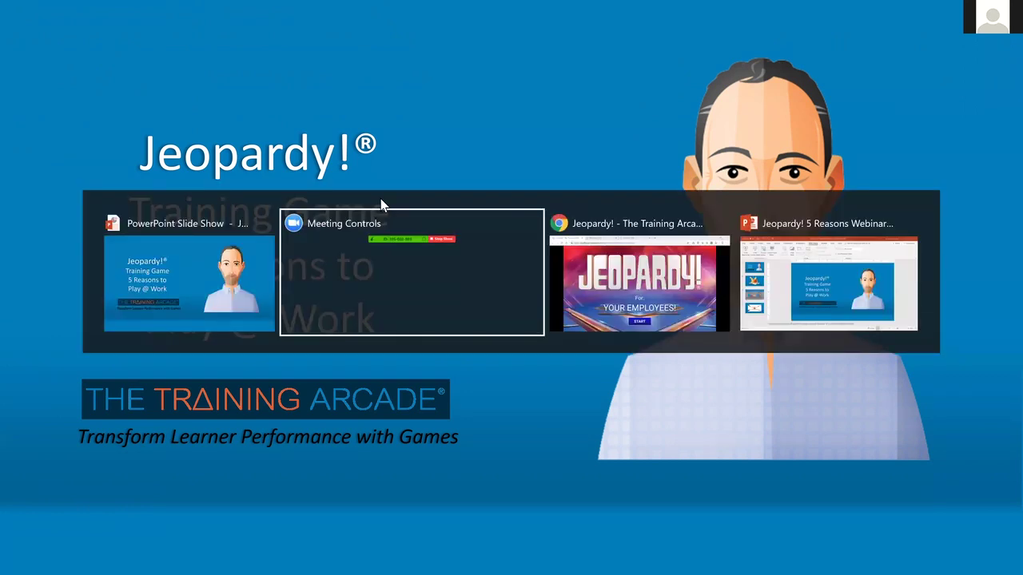
Step: Switch to the Jeopardy! game in Chrome, start it and register with the player's initials for the leaderboard
key(alt+Tab)
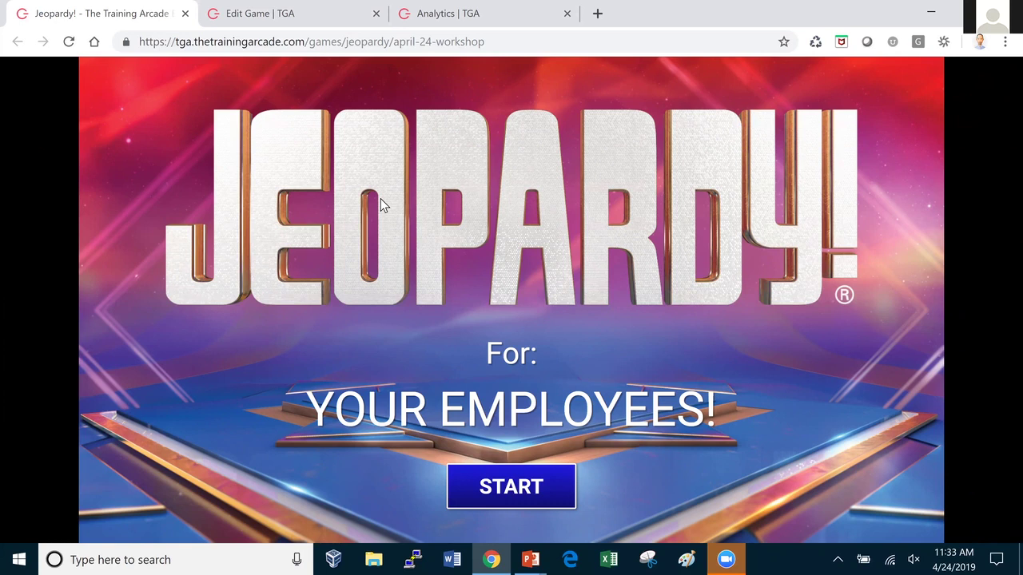
click(511, 486)
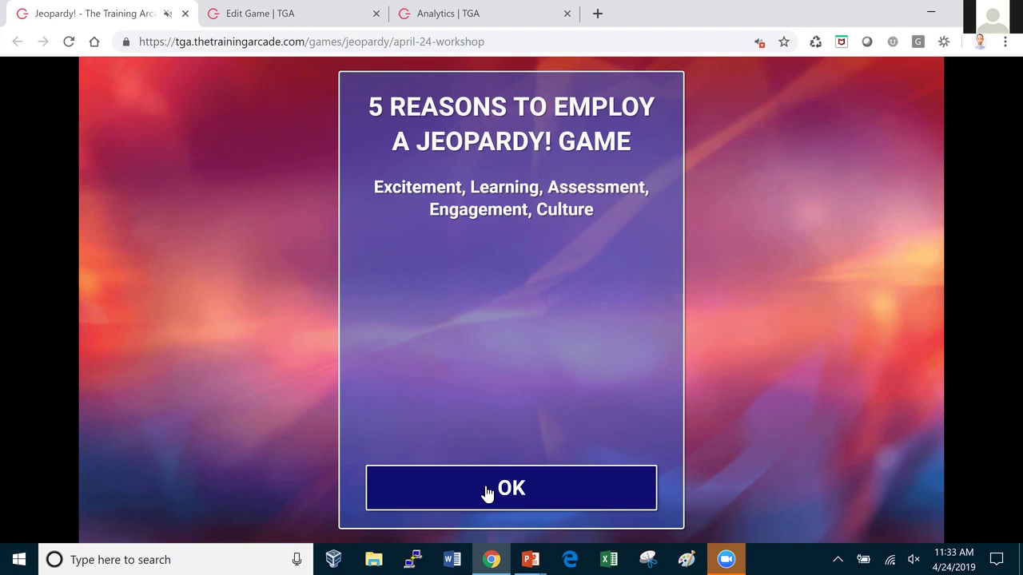
click(488, 493)
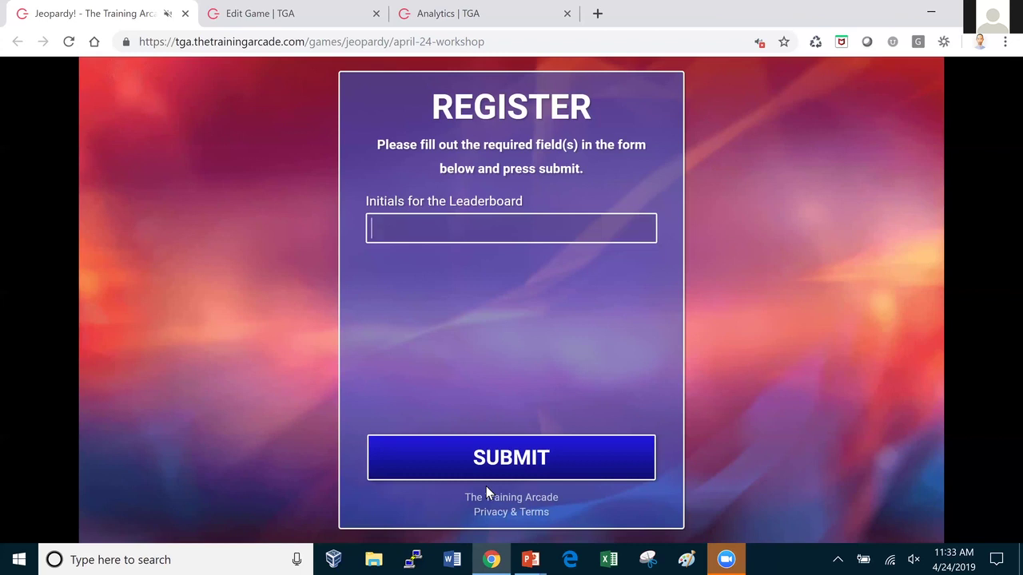
text(RJL)
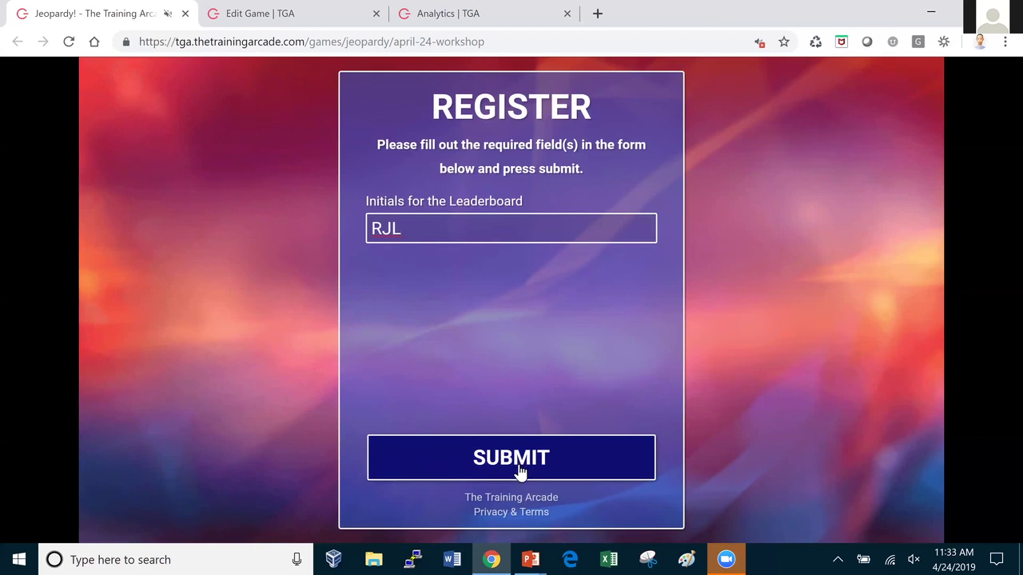
click(518, 470)
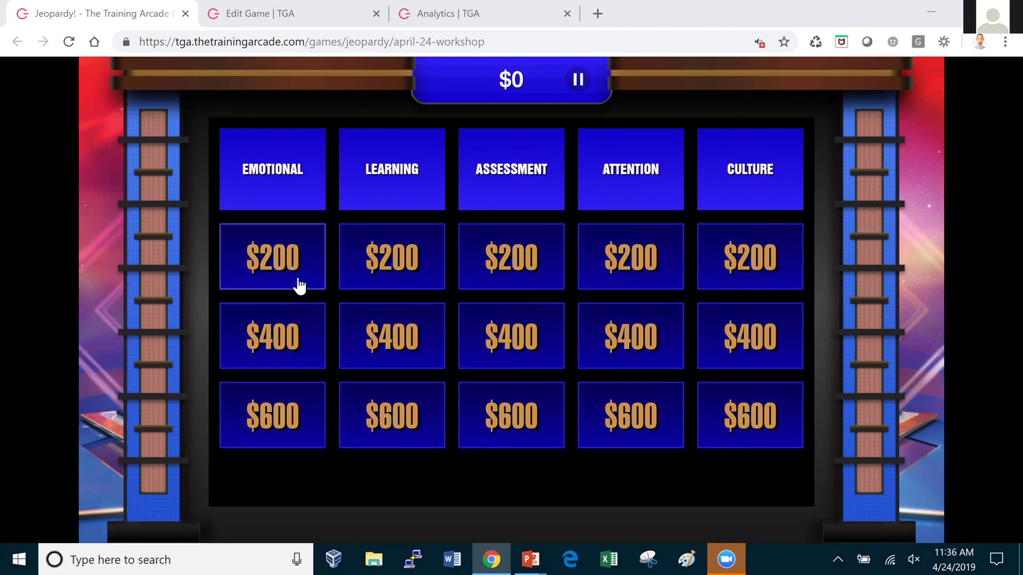
Step: Play the Emotional $600 clue, reveal its question, answer "any and all" and return to the board
click(287, 414)
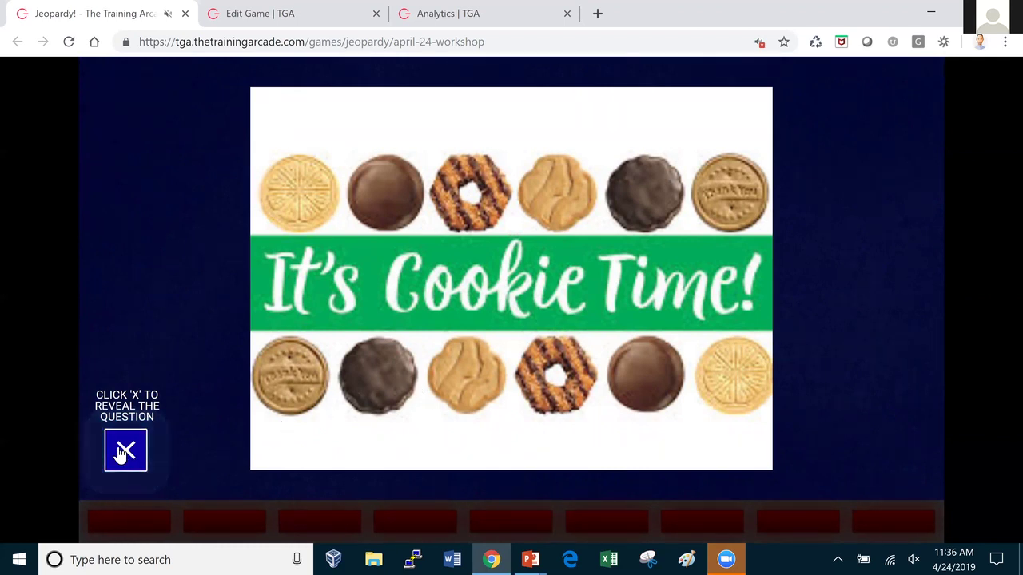
click(123, 451)
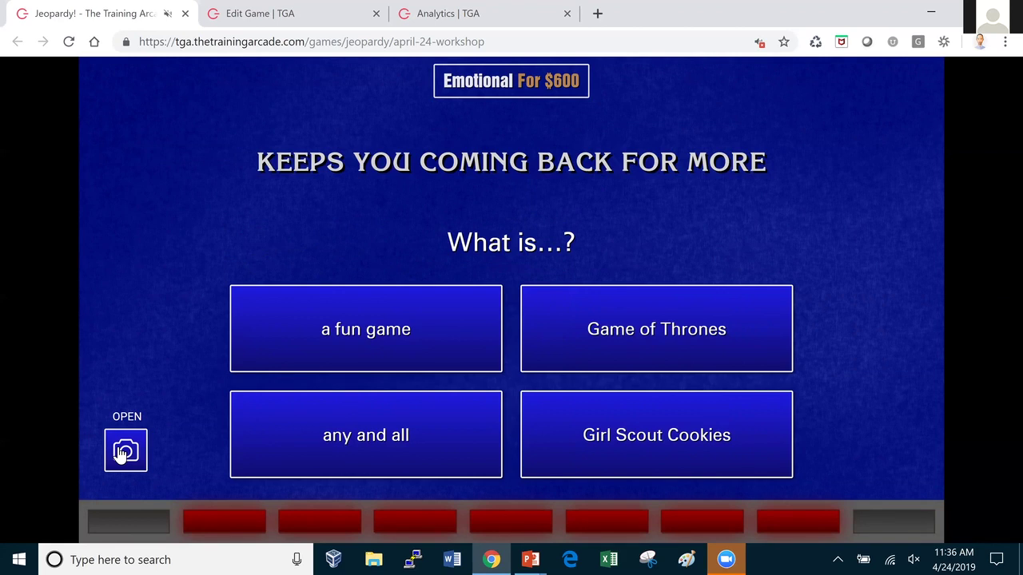
click(378, 354)
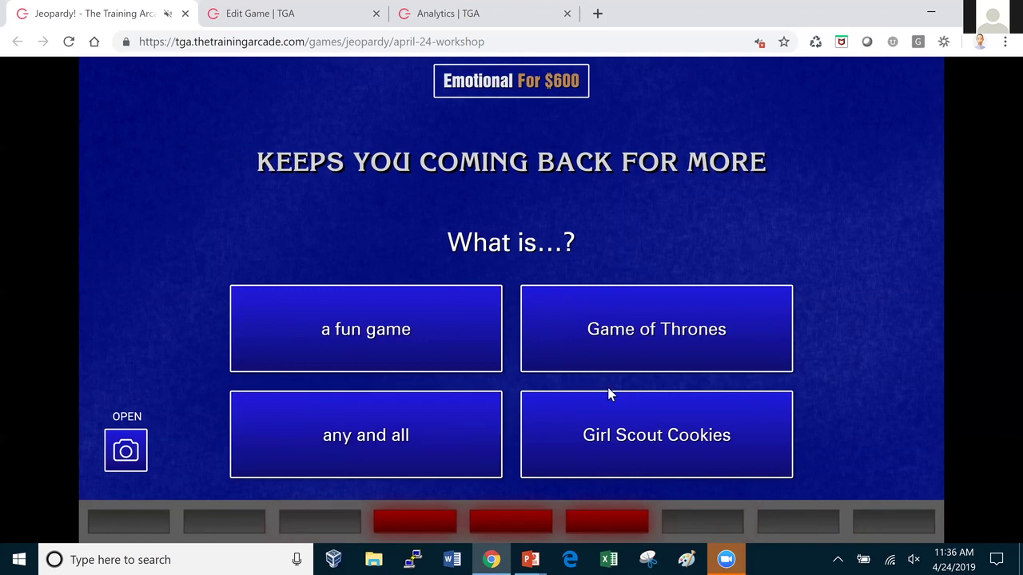
click(431, 421)
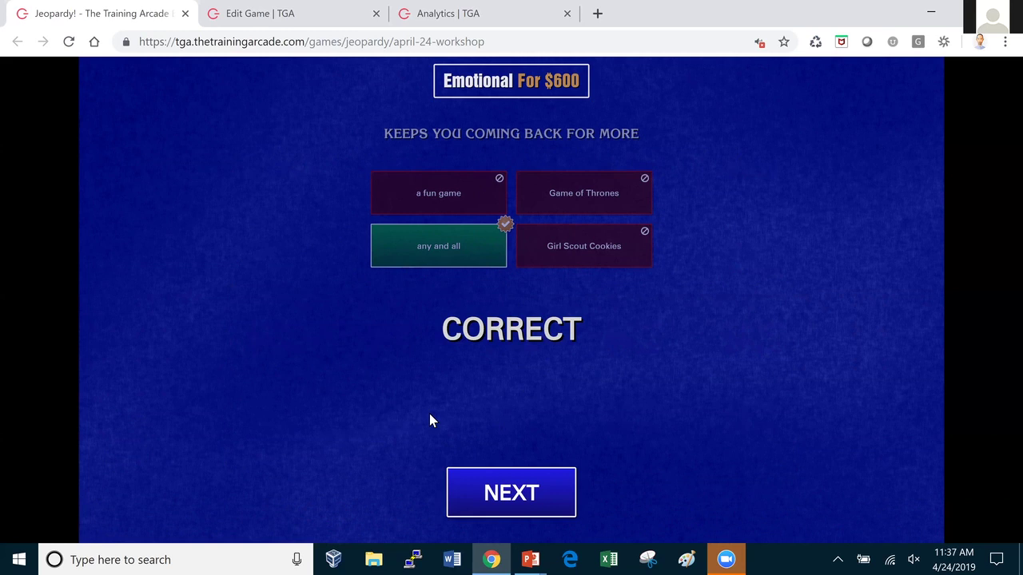
click(512, 495)
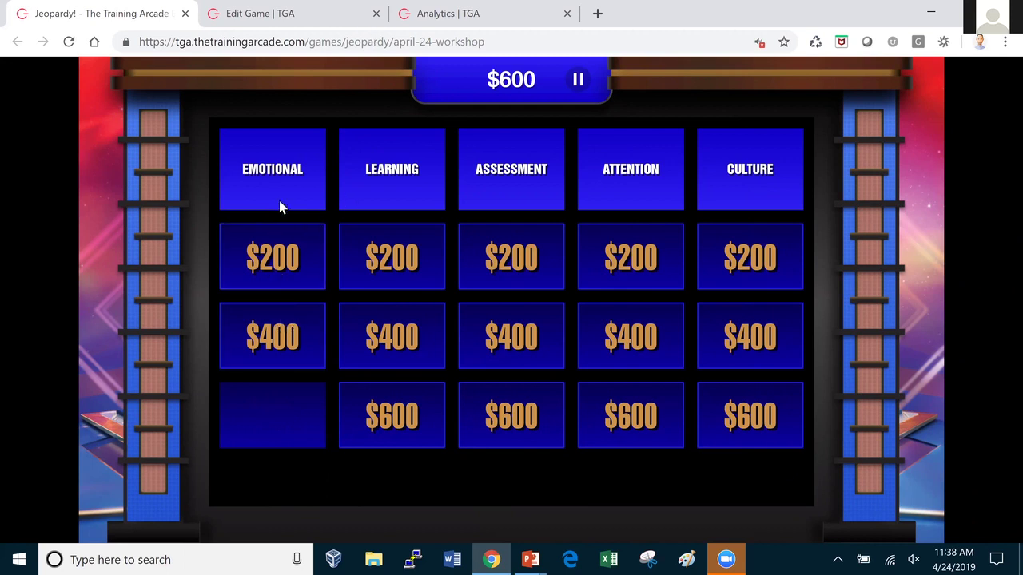
Step: Play the Emotional $400 clue about an endorphin high, answering "all of these", and return to the board
click(273, 344)
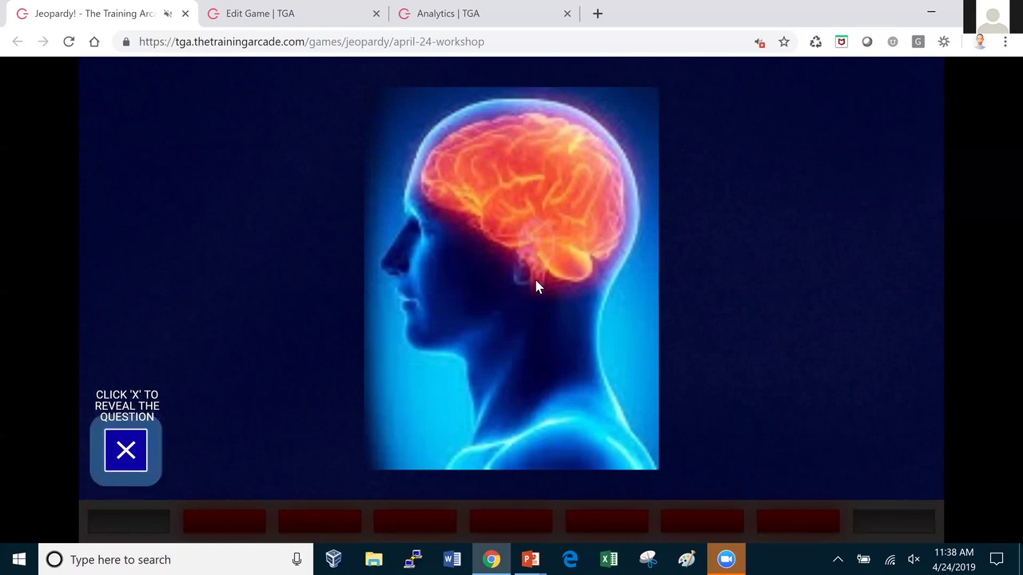
click(126, 451)
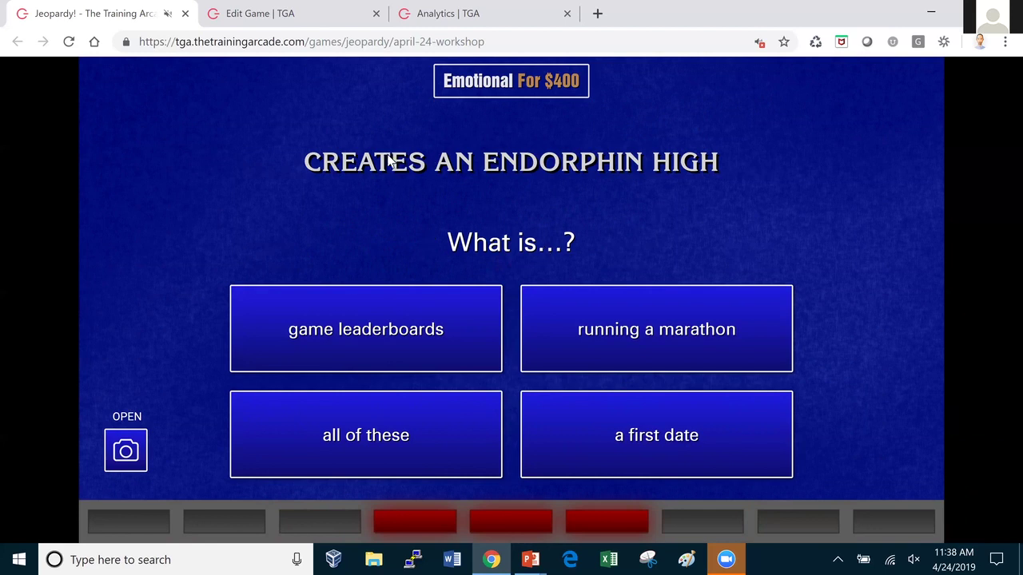
click(403, 431)
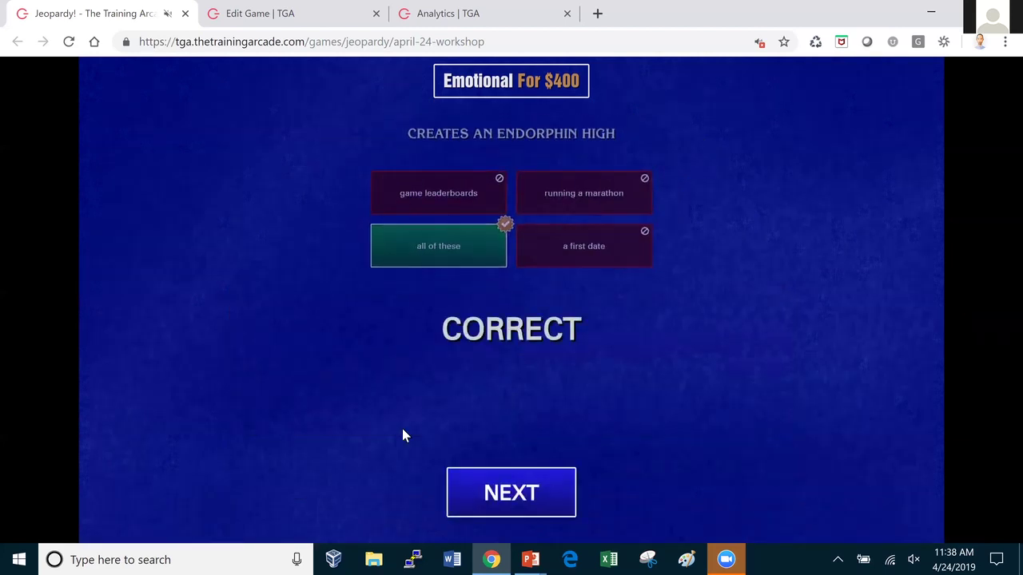
click(516, 506)
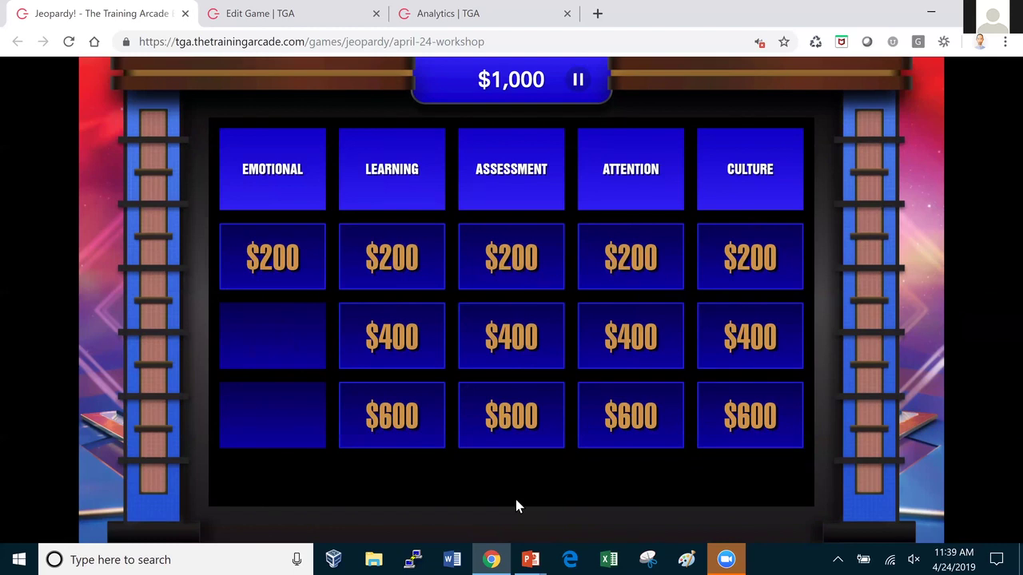
Step: Play the Emotional $200 clue, answering "don't make me pick only one", and return to the board
click(267, 285)
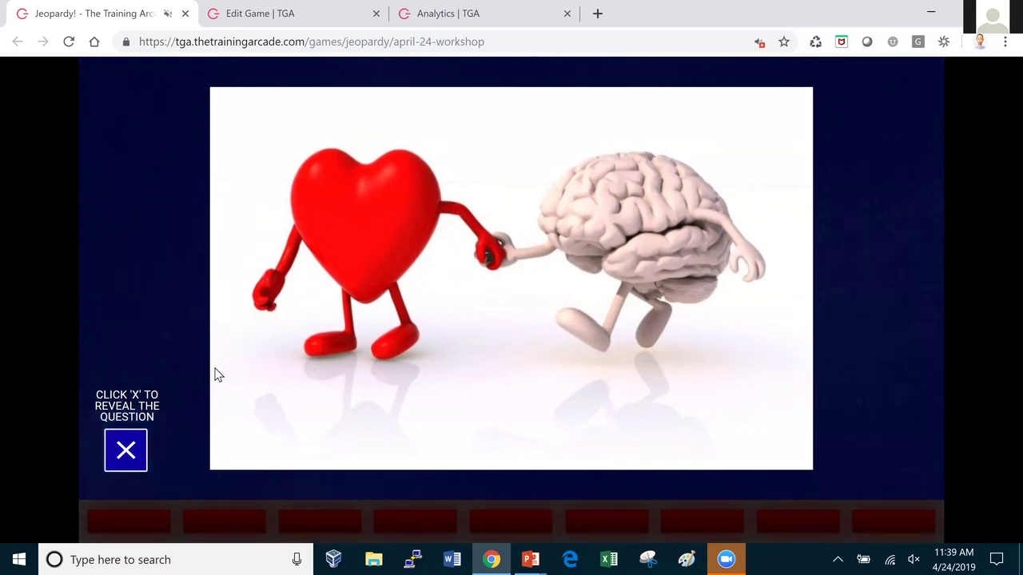
click(128, 452)
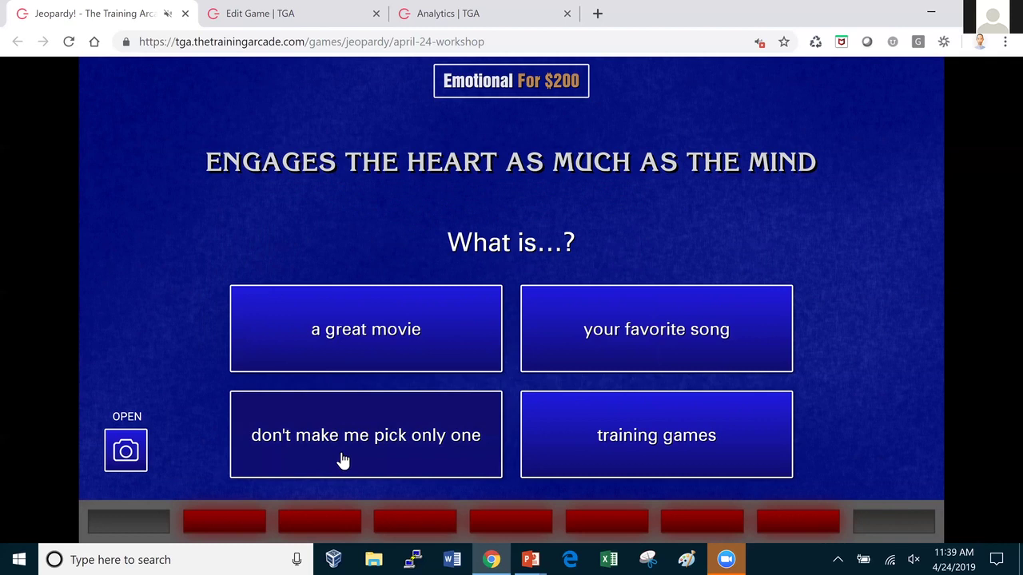
click(420, 451)
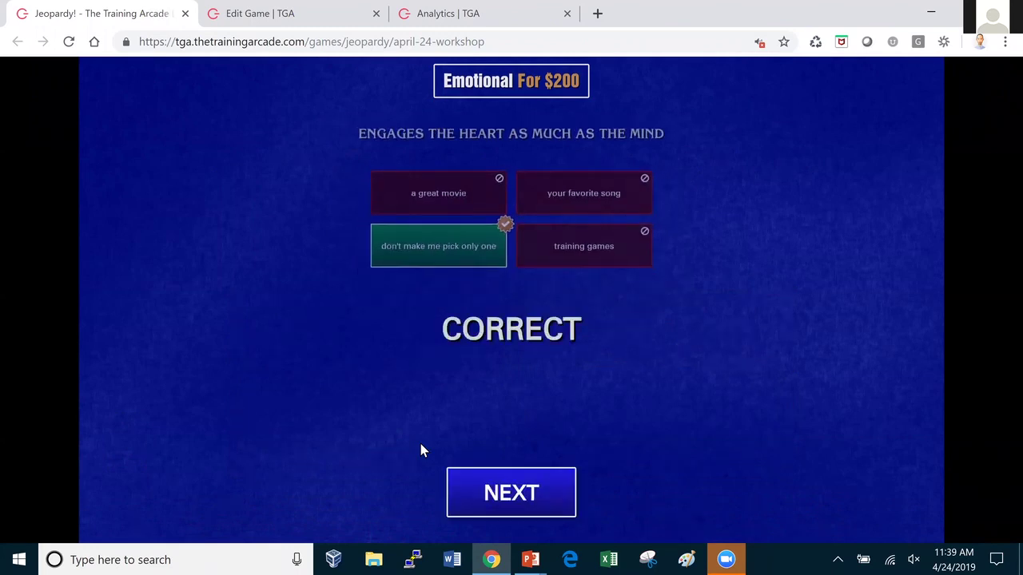
click(531, 496)
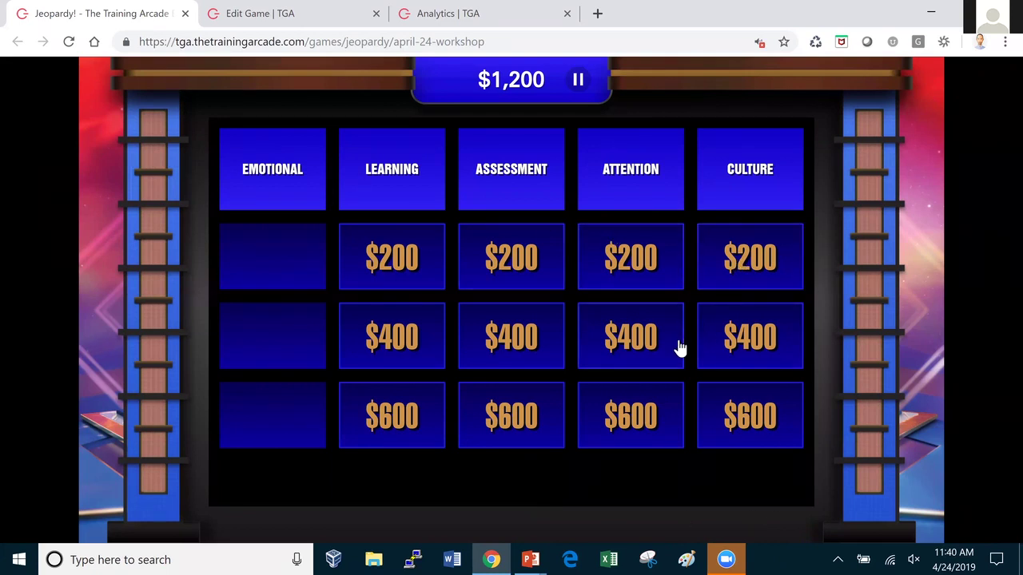
Step: Play the Attention $600 clue on leaderboards, answering "all that, and much more!", and return to the board
click(653, 413)
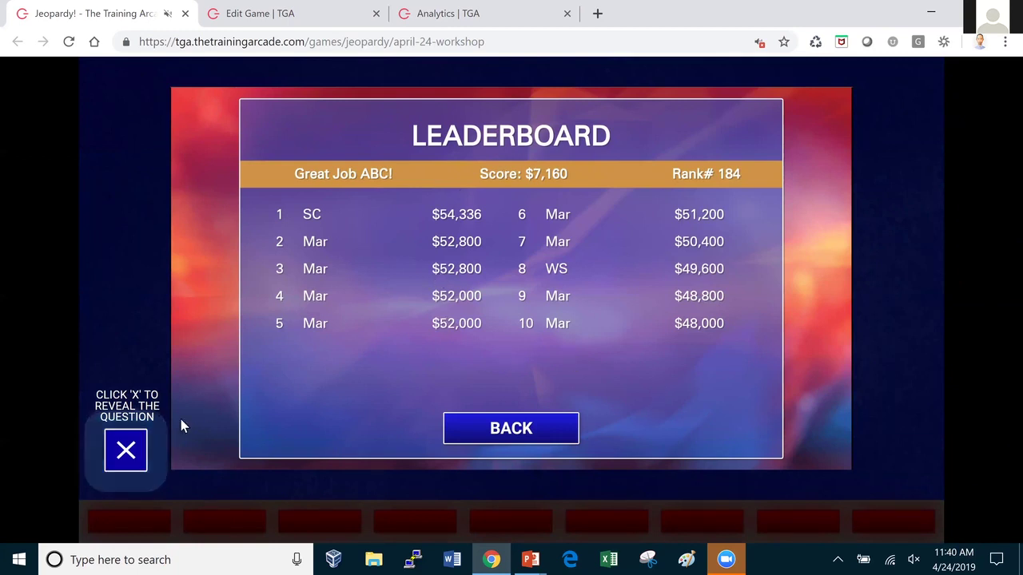
click(125, 449)
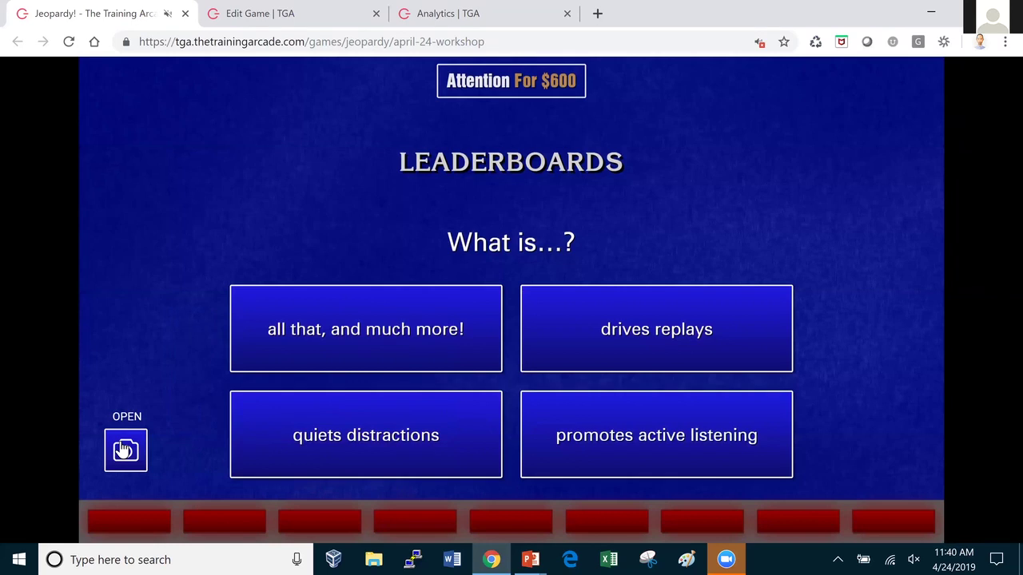
click(396, 321)
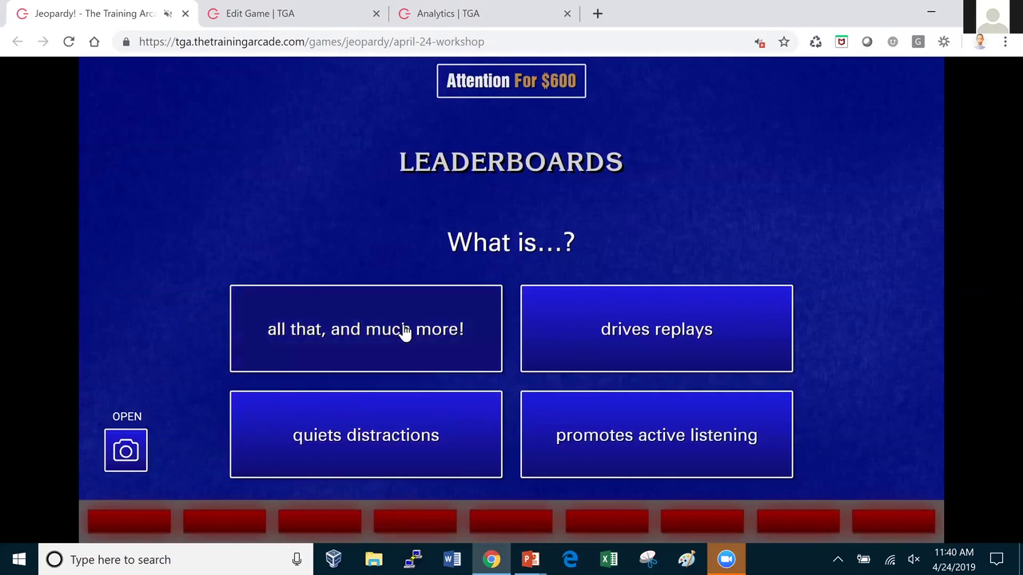
click(627, 342)
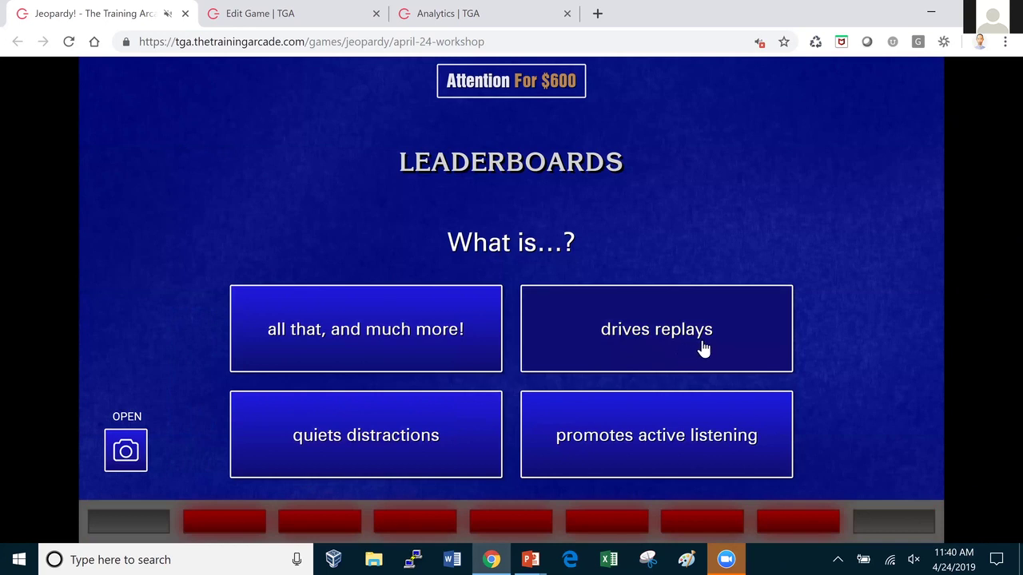
click(429, 445)
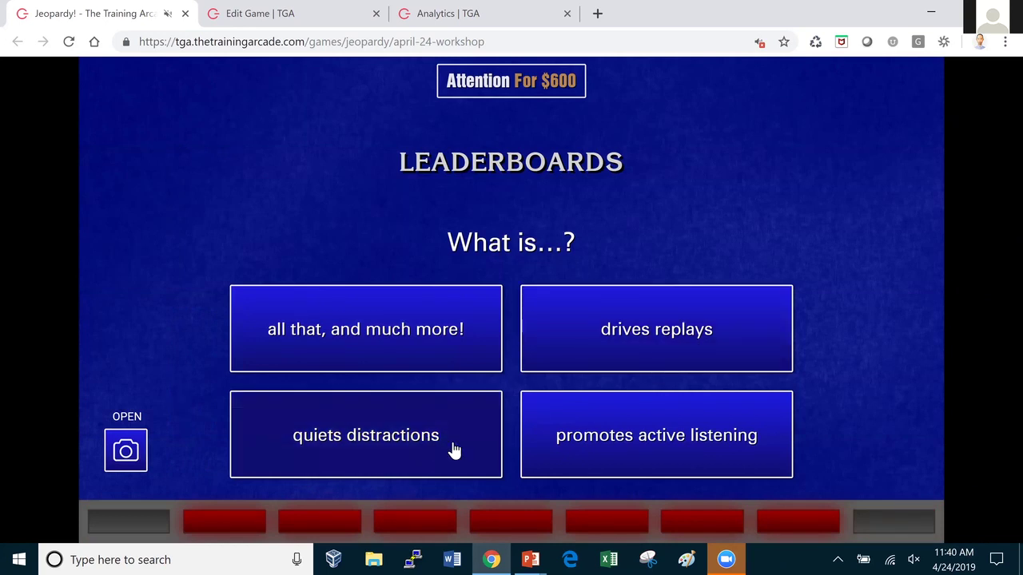
click(635, 457)
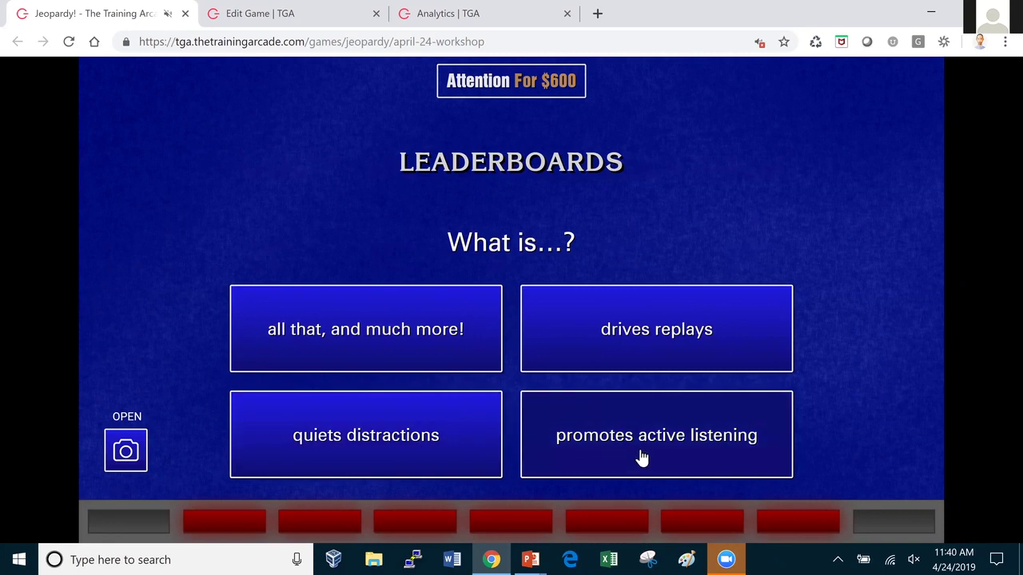
click(331, 324)
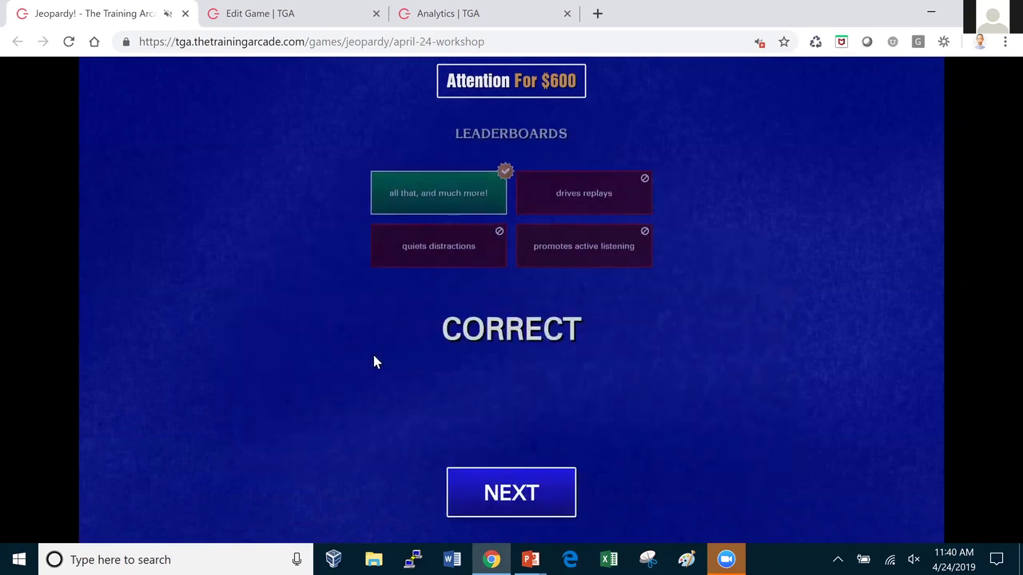
click(517, 489)
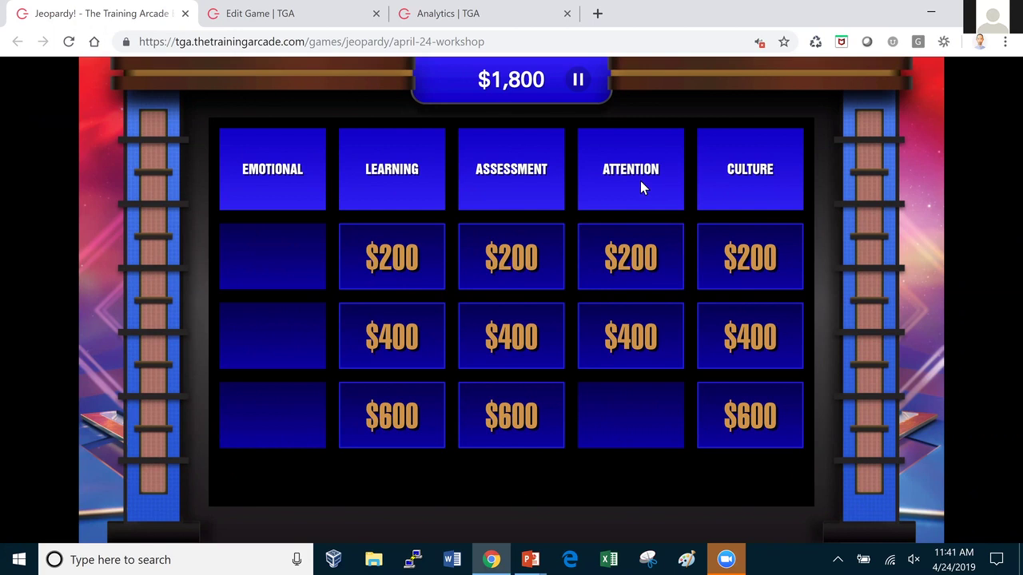
Step: Play the Attention $400 clue on The Thinker, answering "go for it all!", and return to the board
click(646, 350)
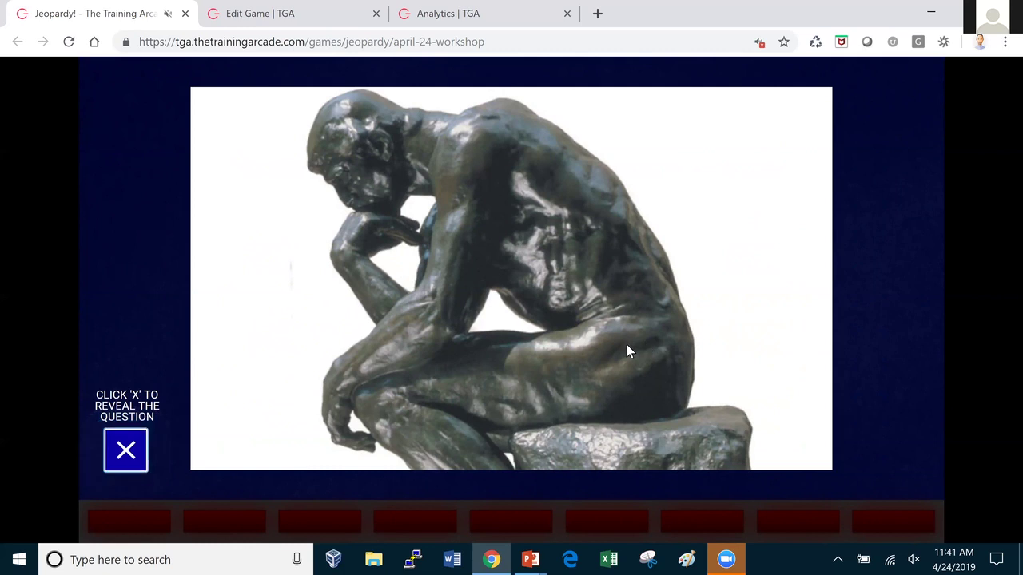
click(125, 450)
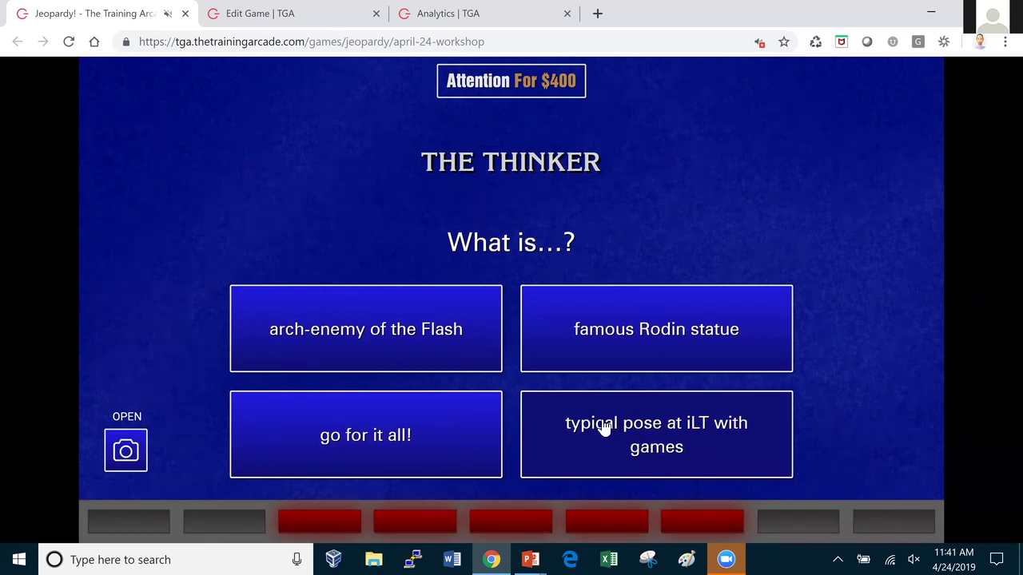
click(389, 436)
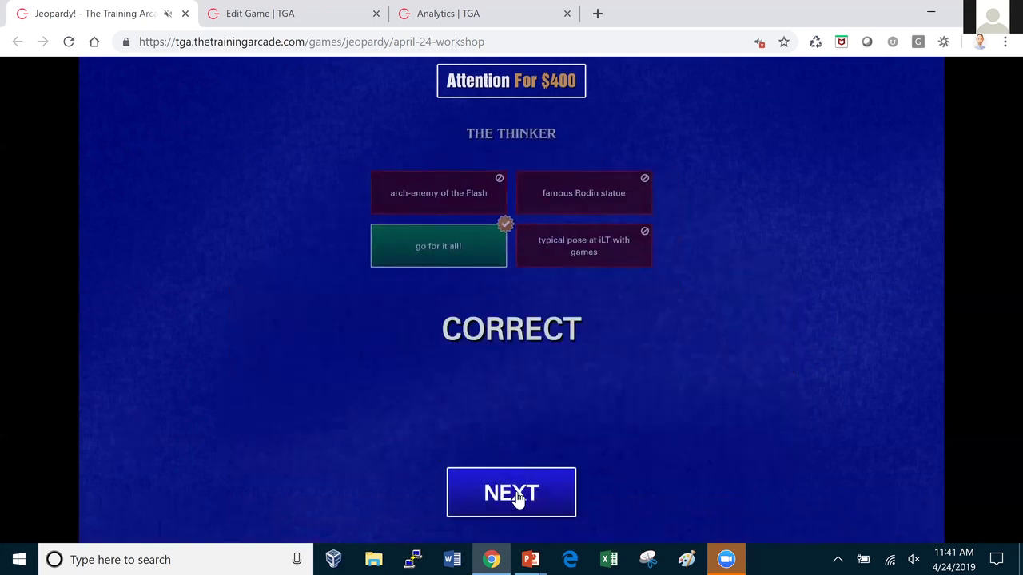
click(519, 497)
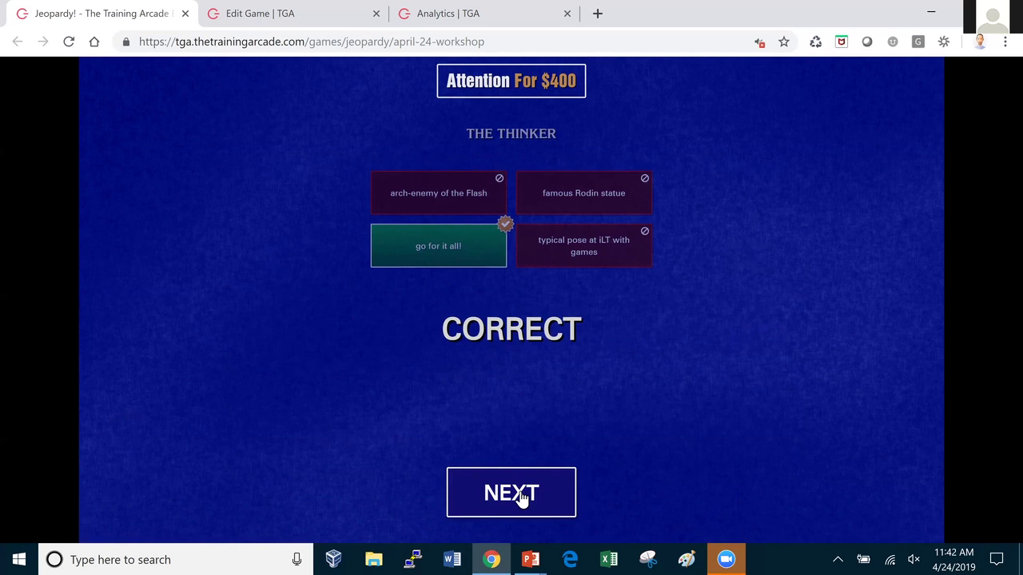
click(521, 495)
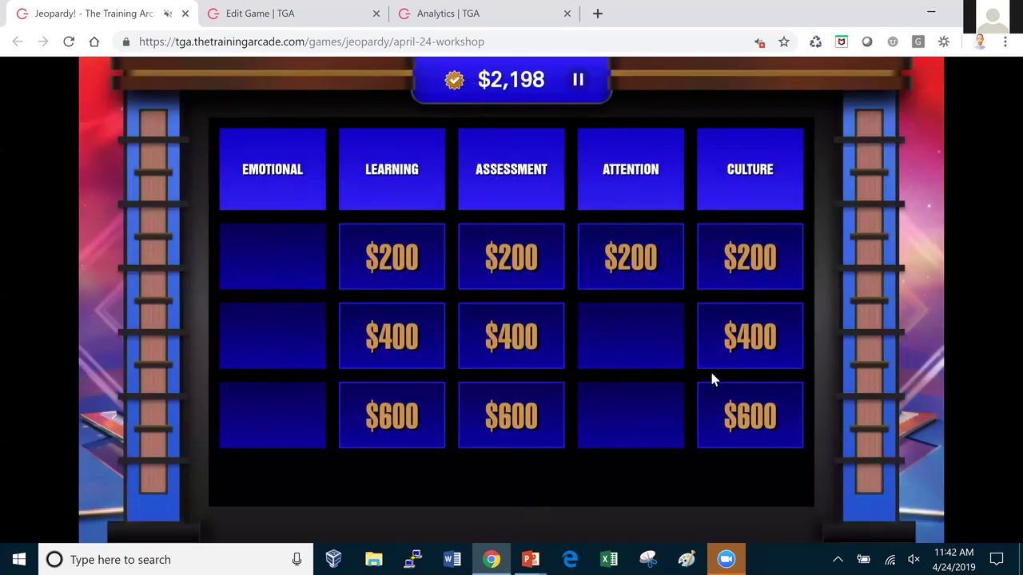
Step: Play the Attention $200 clue on goldfish, answering "yes, yes, and yes", and return to the board
click(646, 263)
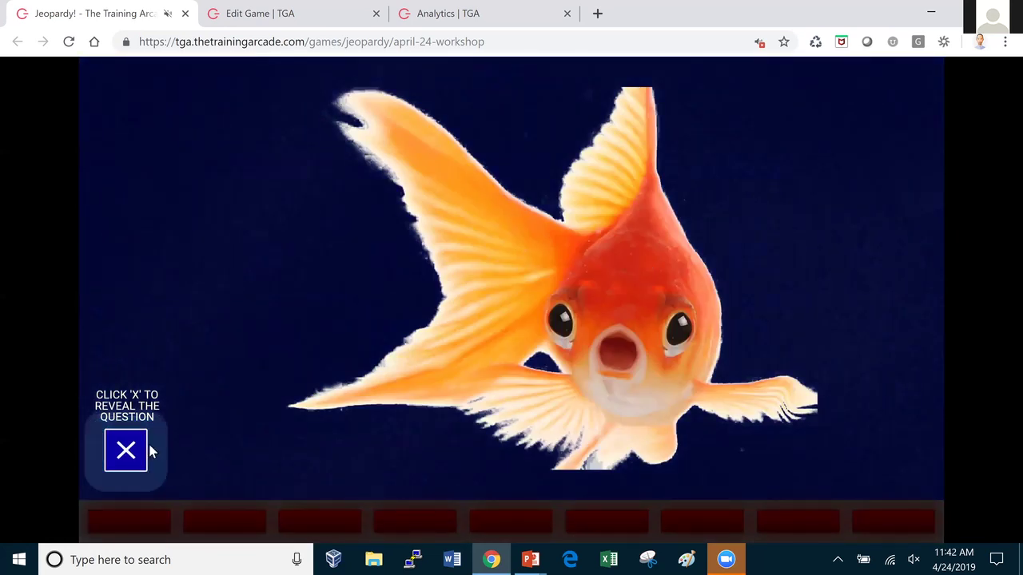
click(125, 451)
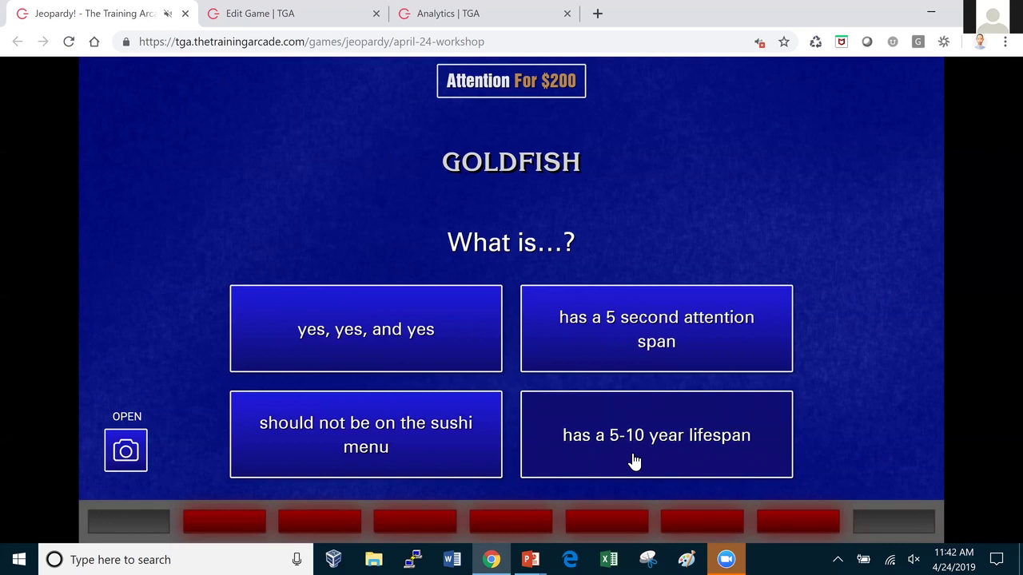
click(349, 345)
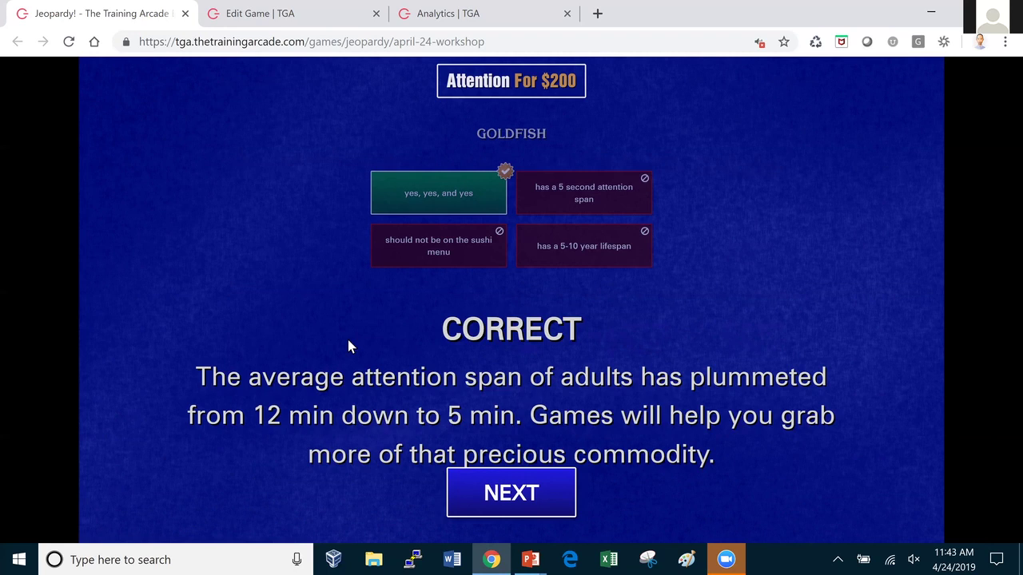
click(530, 493)
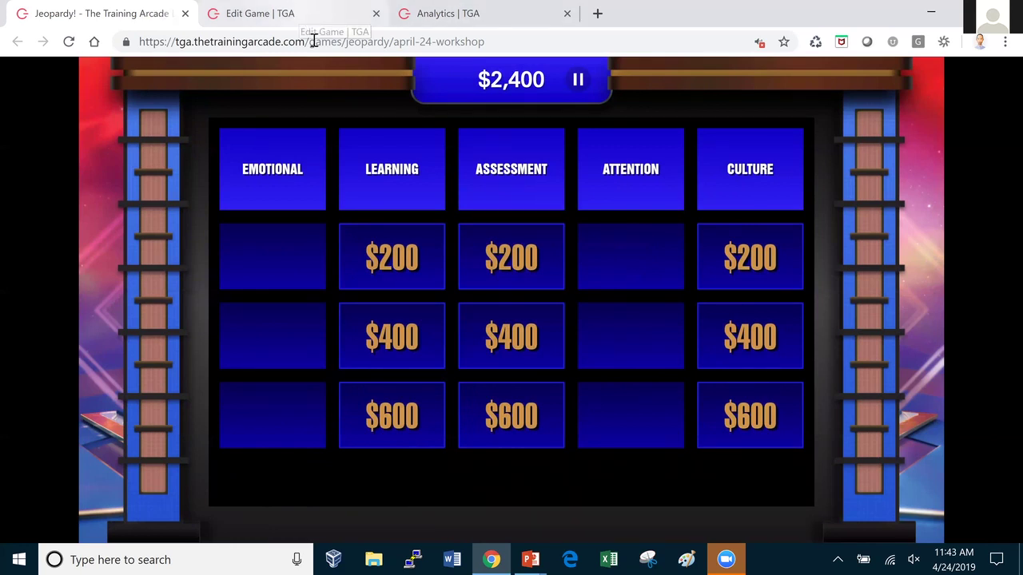
Step: Switch to the April 24 Workshop game editor and examine the Jeopardy! round's timer, tiles per category and Culture clues
click(298, 15)
scroll(432, 253, up, 4)
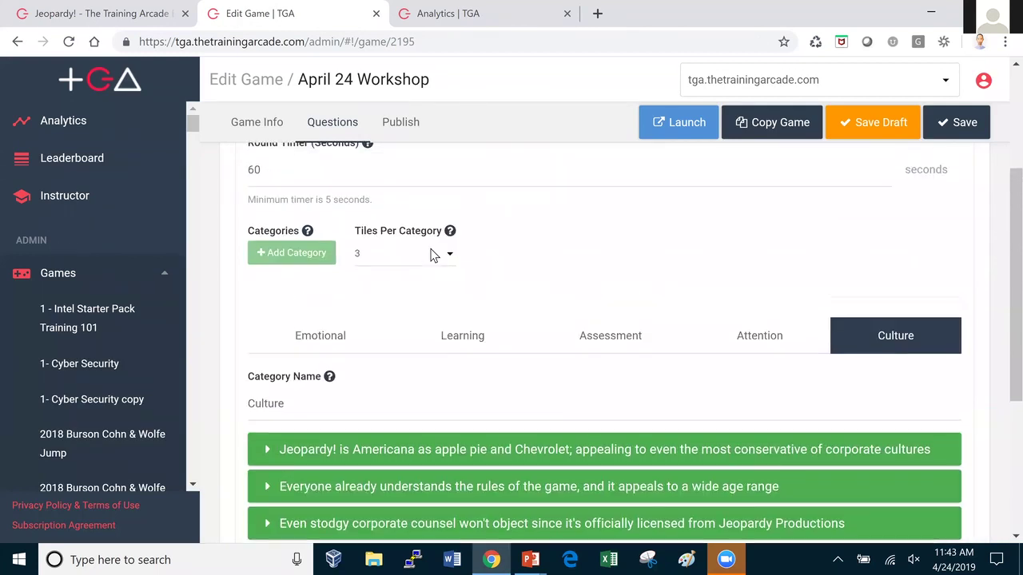
scroll(436, 263, up, 1)
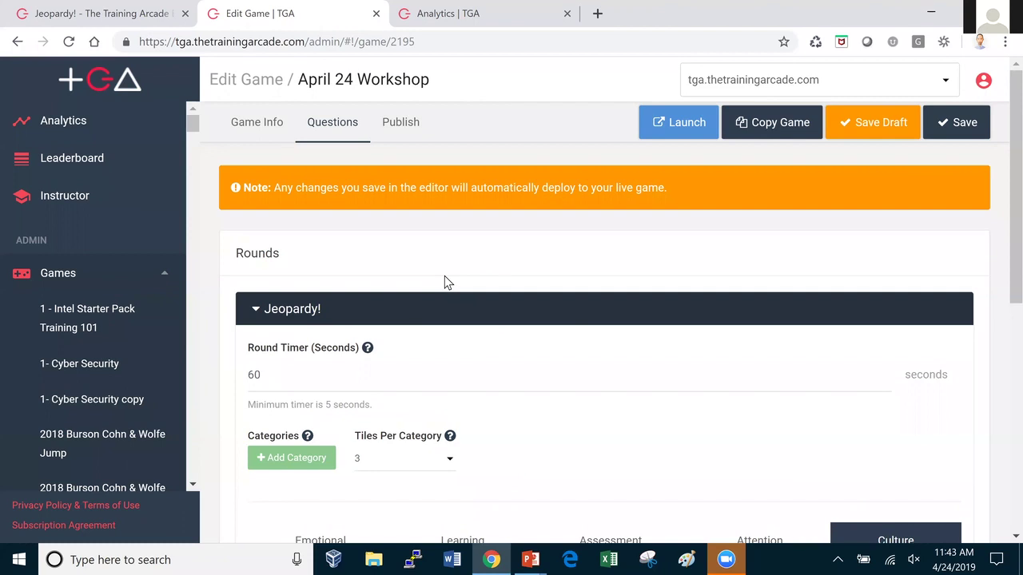
scroll(444, 276, down, 2)
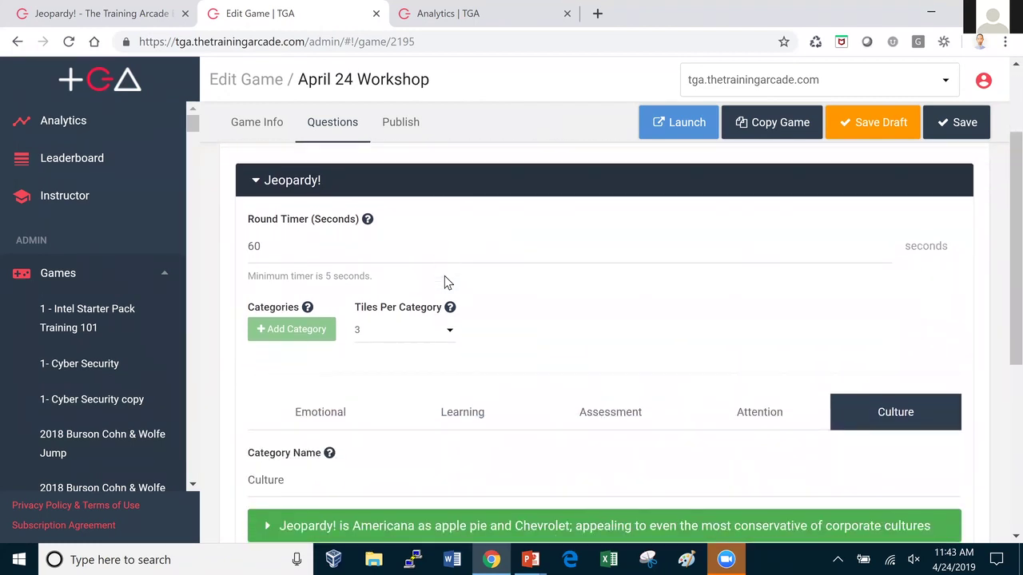
scroll(444, 276, down, 2)
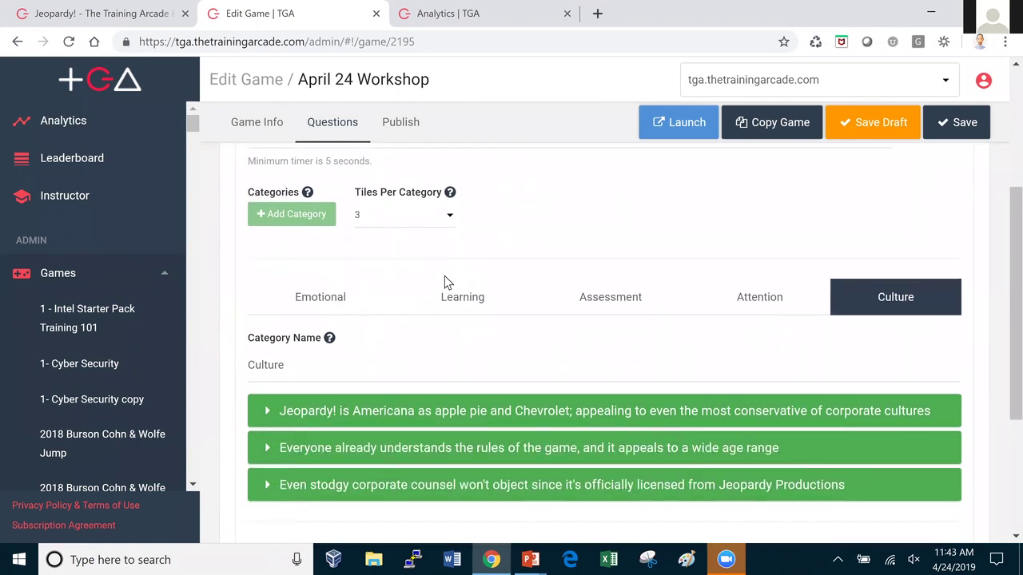
scroll(445, 275, down, 1)
scroll(444, 275, down, 1)
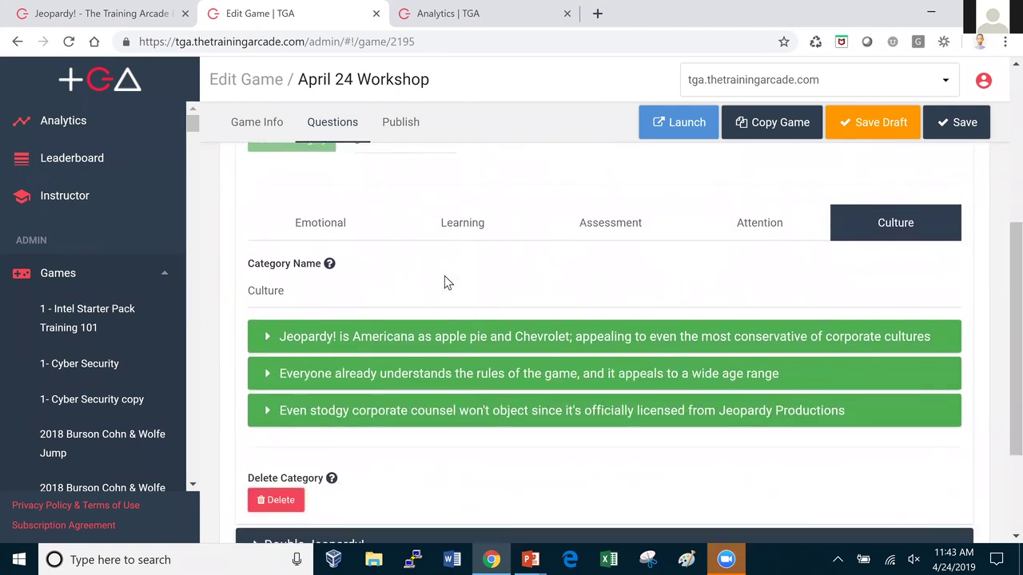
scroll(444, 276, down, 1)
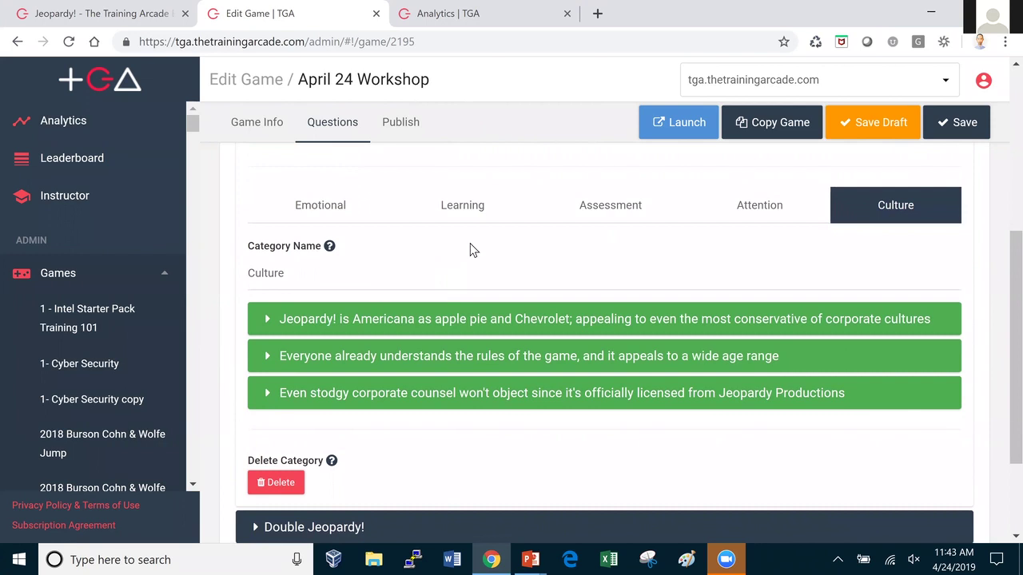
Step: View the Learning category's clues in the editor, compare the categories with the live game board, and bring up the Emotional category
click(464, 205)
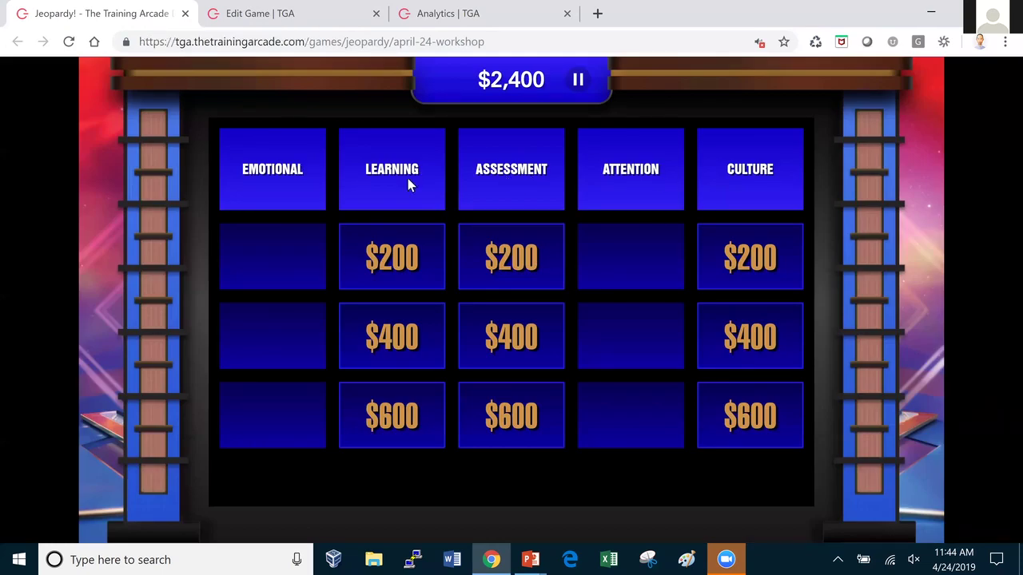
click(287, 10)
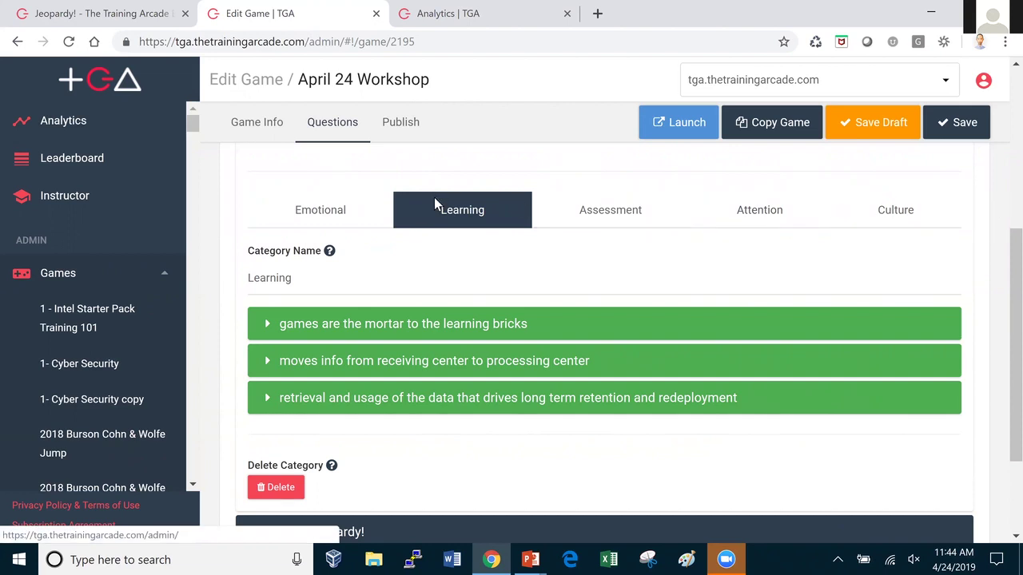
click(342, 219)
click(463, 211)
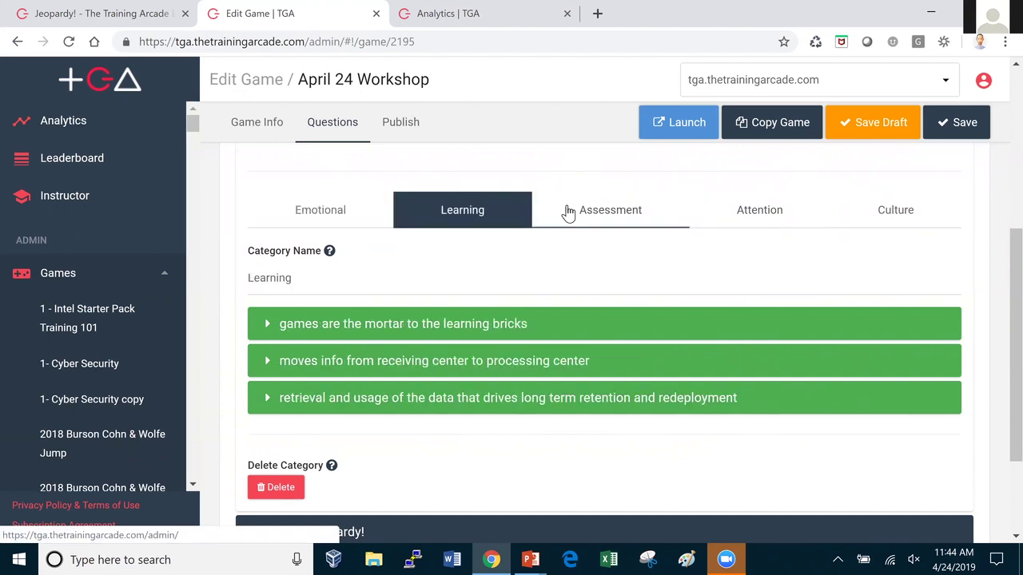
click(740, 225)
click(319, 209)
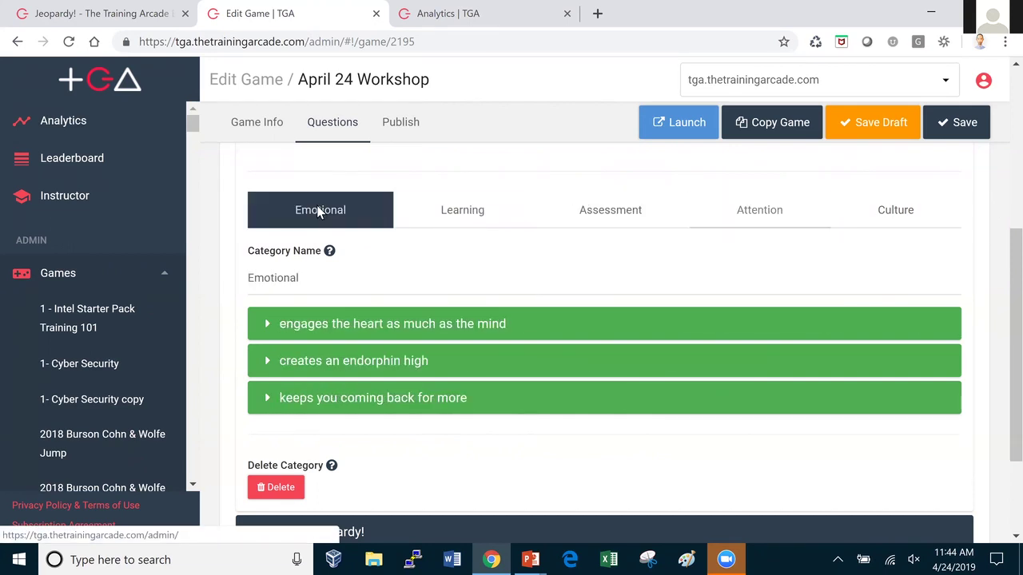
Step: Expand the "engages the heart as much as the mind" clue and check its available question types
click(271, 324)
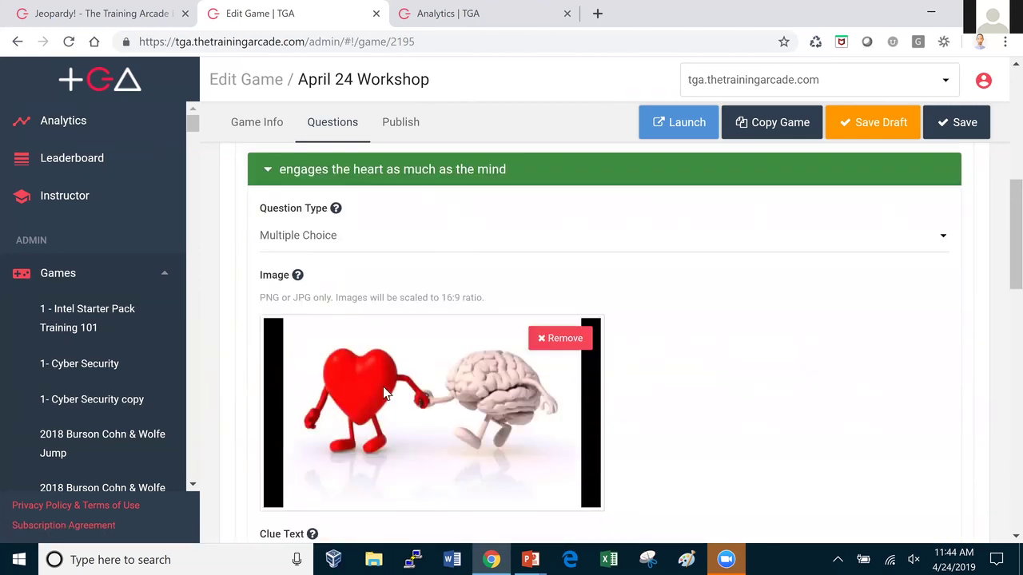
scroll(424, 258, down, 1)
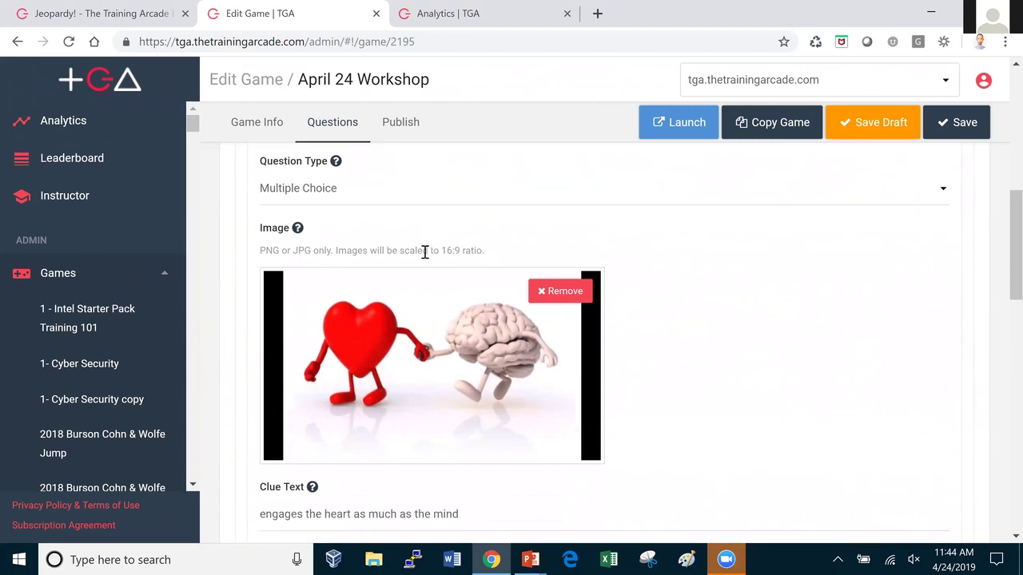
scroll(423, 258, up, 1)
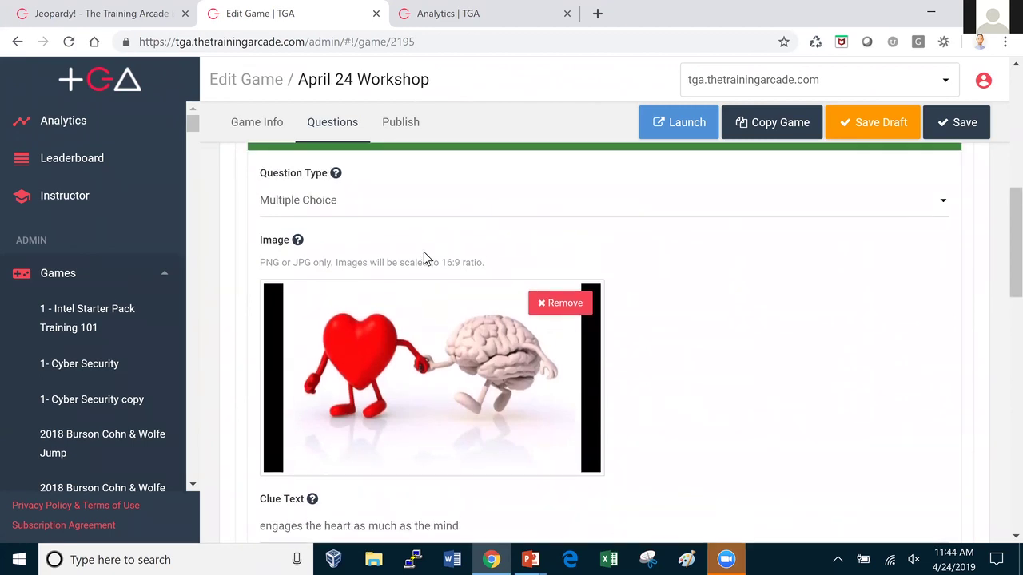
click(350, 207)
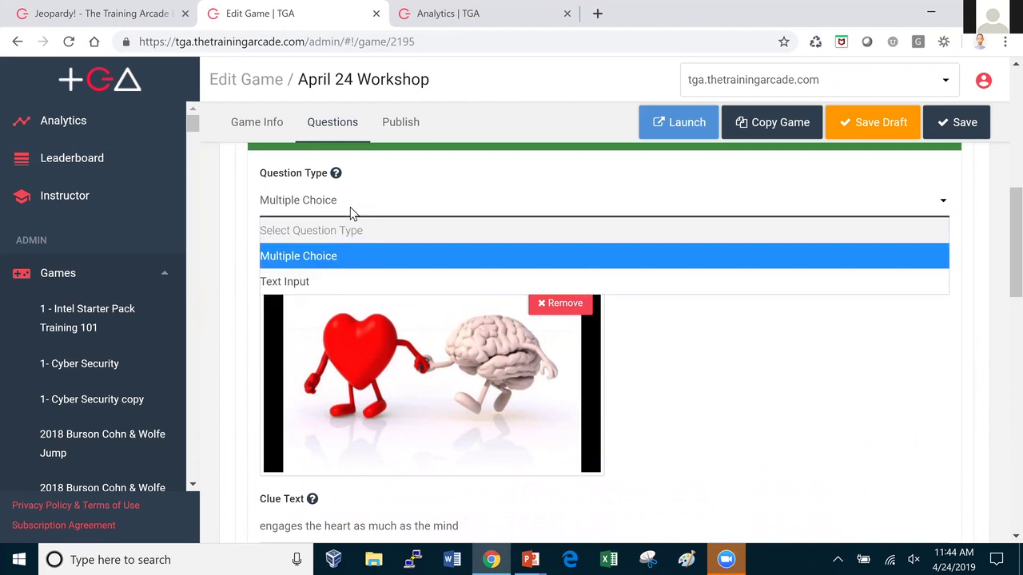
click(375, 188)
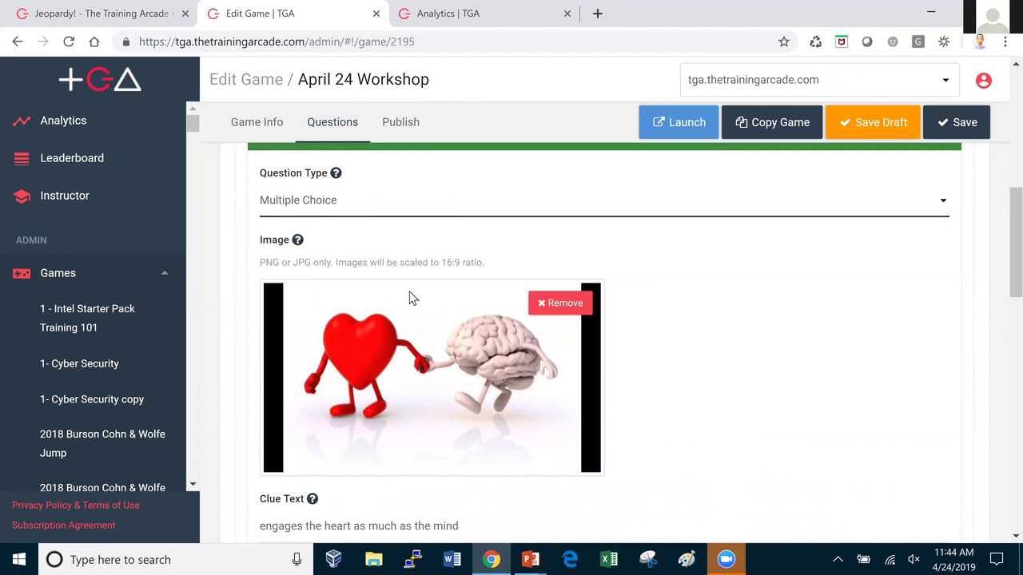
Step: Examine the expanded clue's image, clue text, timer, opening phrase and answer choices
scroll(411, 297, down, 2)
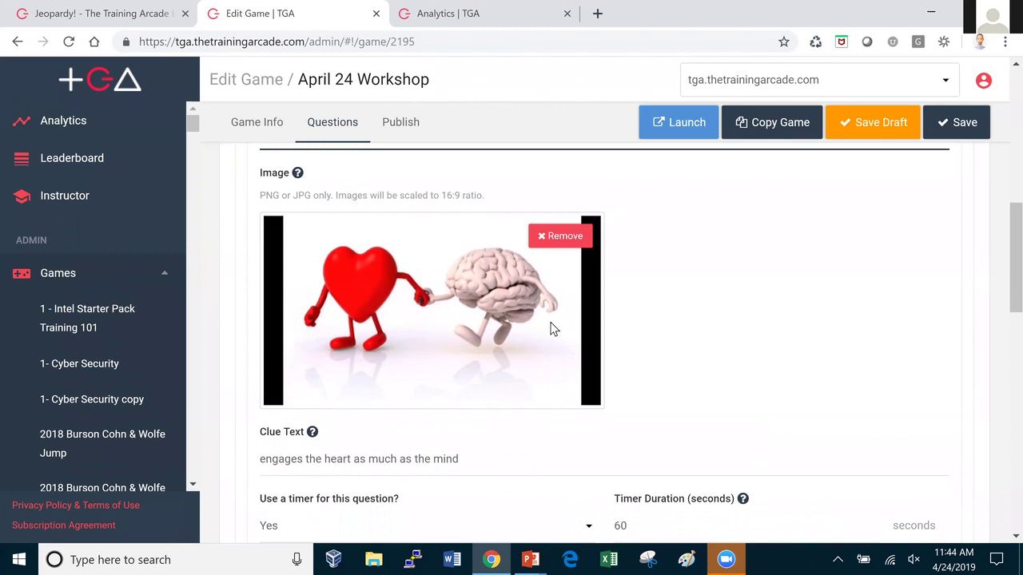
scroll(418, 328, down, 1)
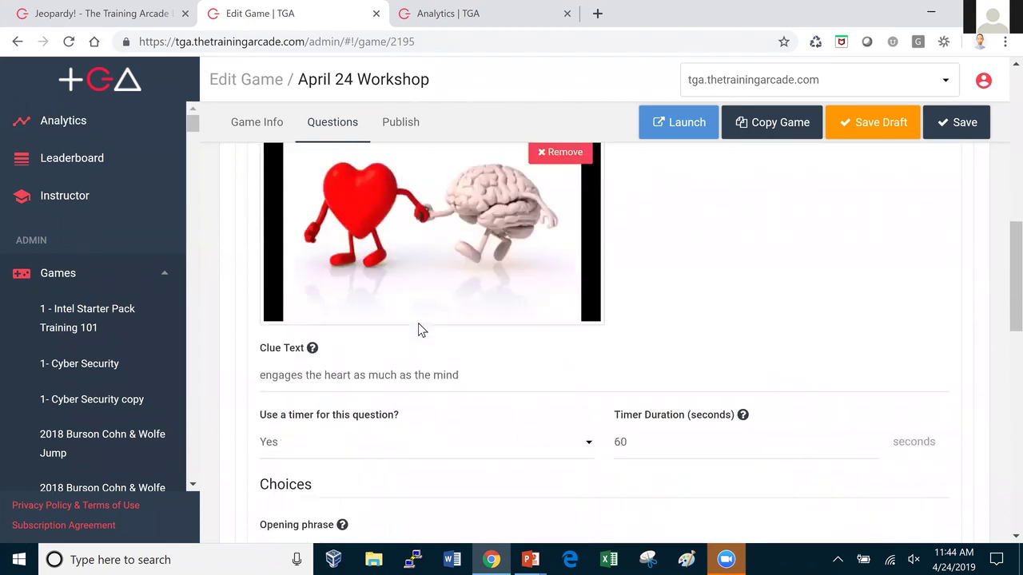
scroll(418, 322, down, 1)
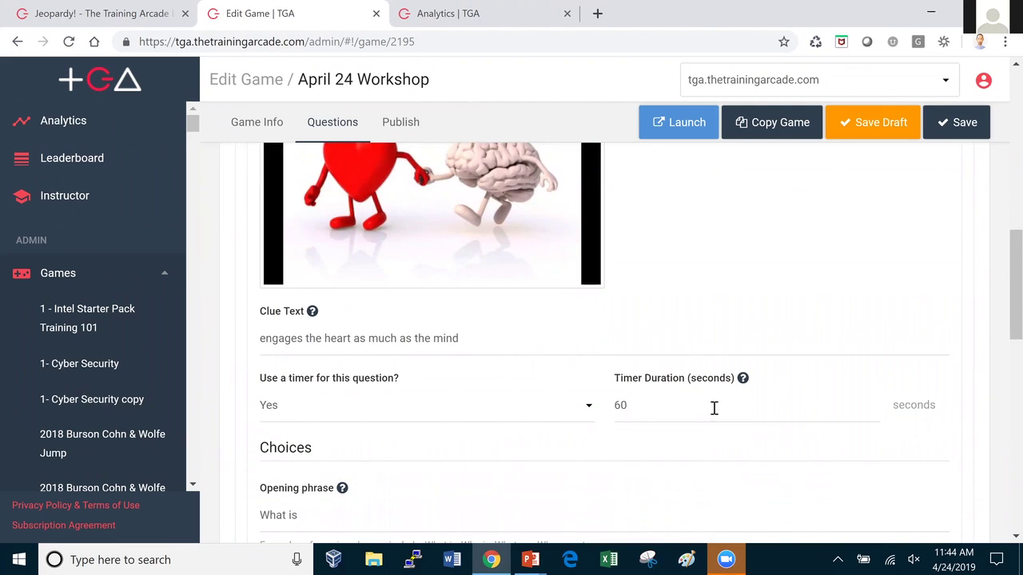
scroll(714, 408, down, 2)
scroll(359, 359, down, 1)
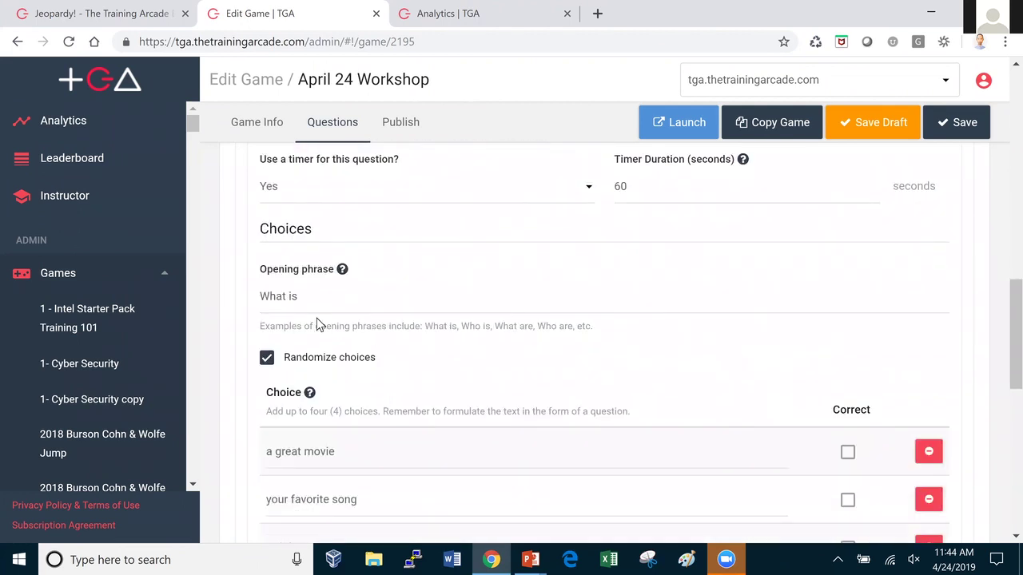
scroll(314, 306, down, 2)
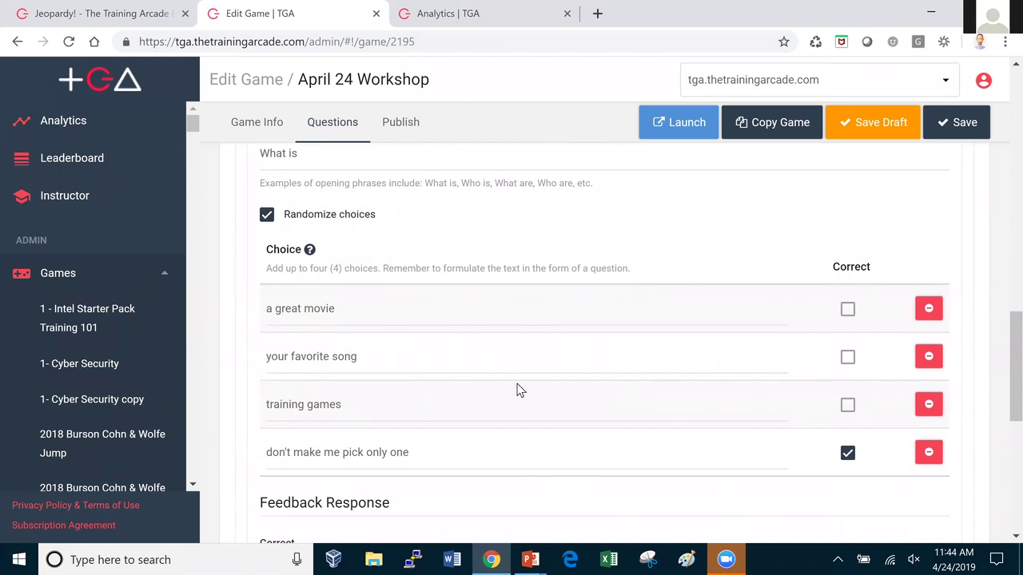
scroll(516, 389, down, 2)
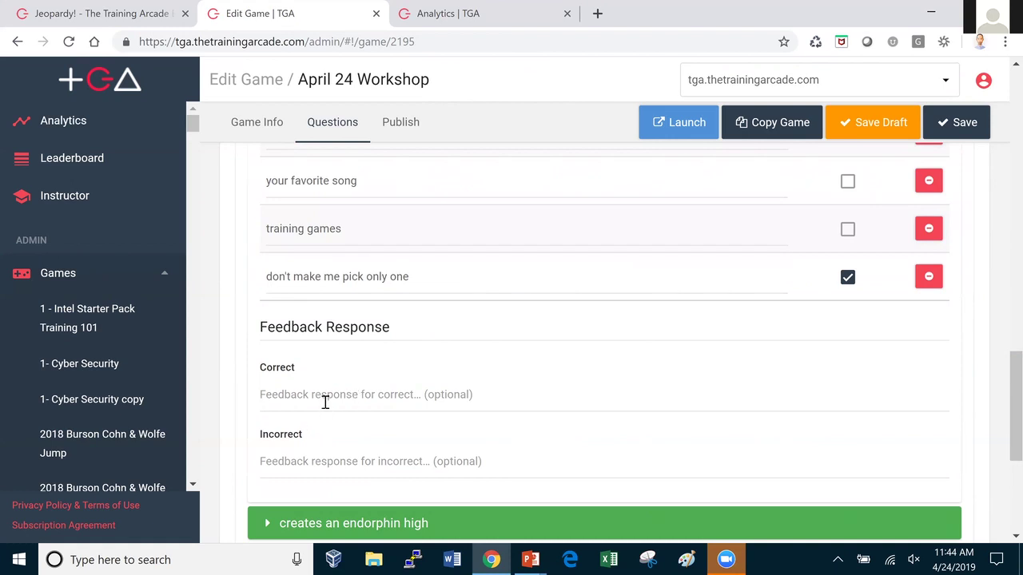
Step: Point out the clue's correct and incorrect feedback response fields, and return to the Emotional category heading
click(325, 402)
click(334, 462)
click(319, 393)
scroll(319, 395, up, 3)
scroll(319, 397, up, 8)
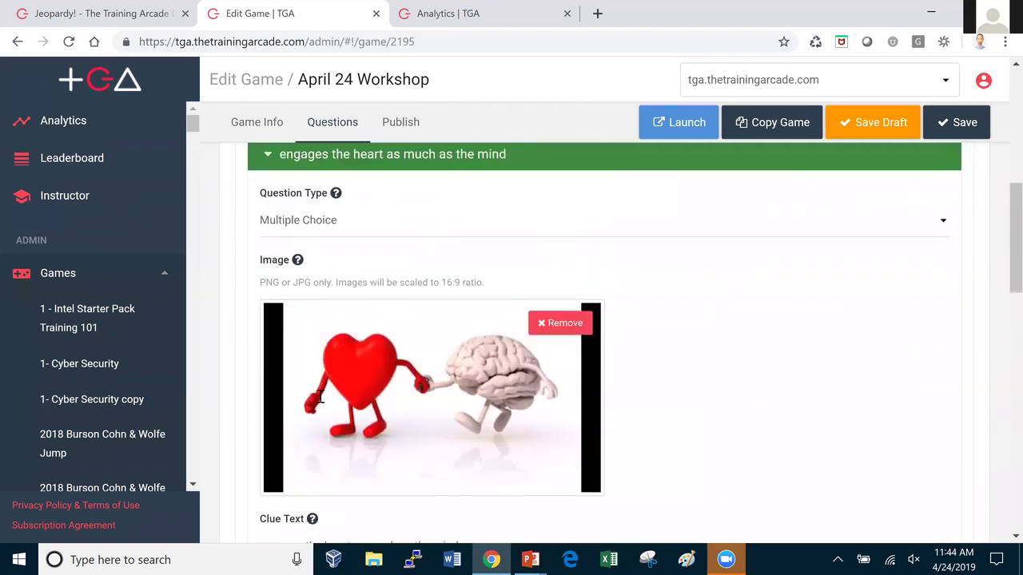
scroll(320, 397, up, 2)
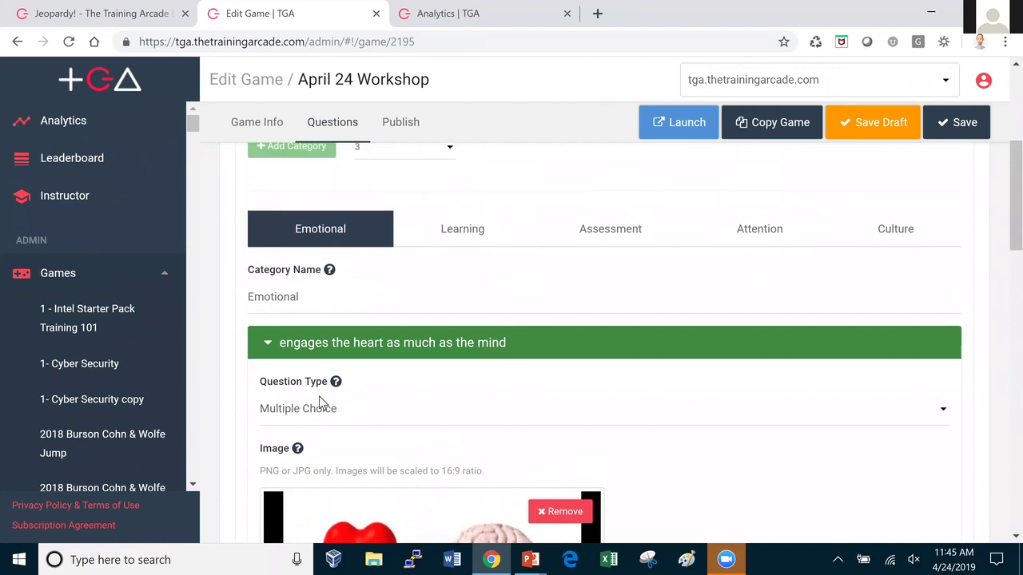
scroll(320, 402, down, 1)
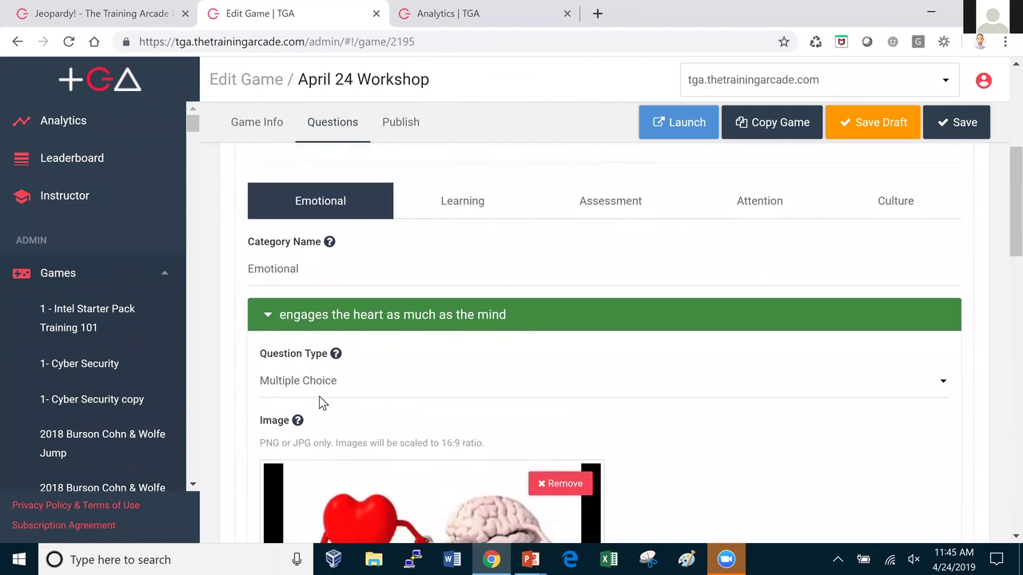
Step: Review the clue lists of the Learning and Assessment categories
click(460, 200)
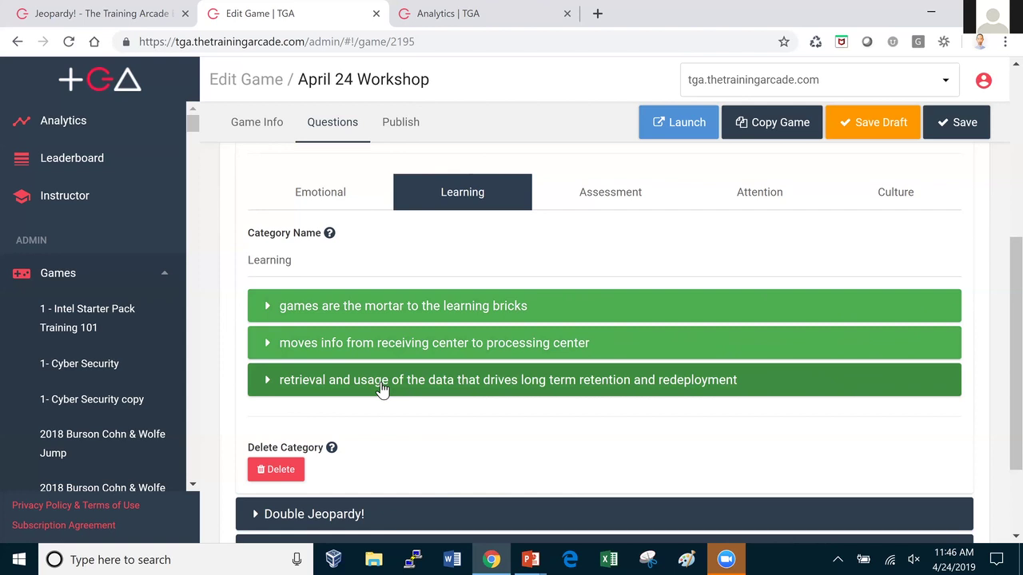
click(597, 192)
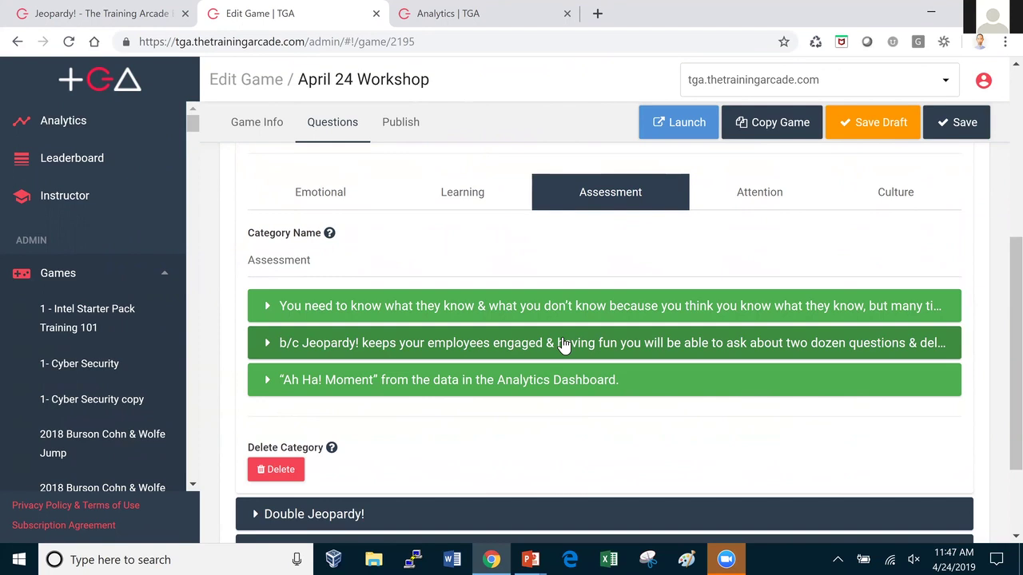
Step: Switch to the Analytics page and examine the Player Stats table for the 1- Cyber Security game
click(479, 9)
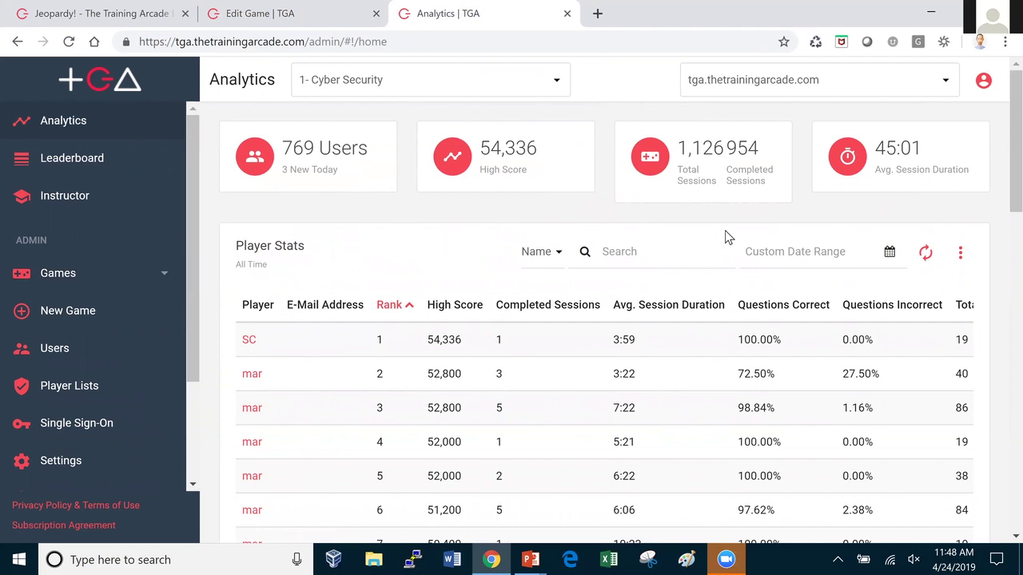
scroll(725, 230, down, 2)
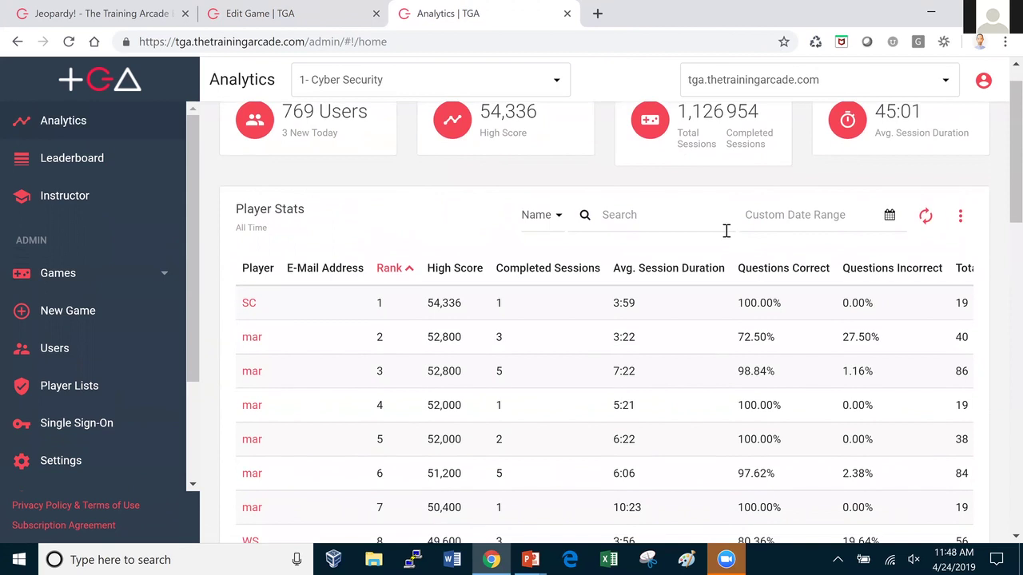
scroll(725, 230, up, 1)
scroll(724, 230, down, 2)
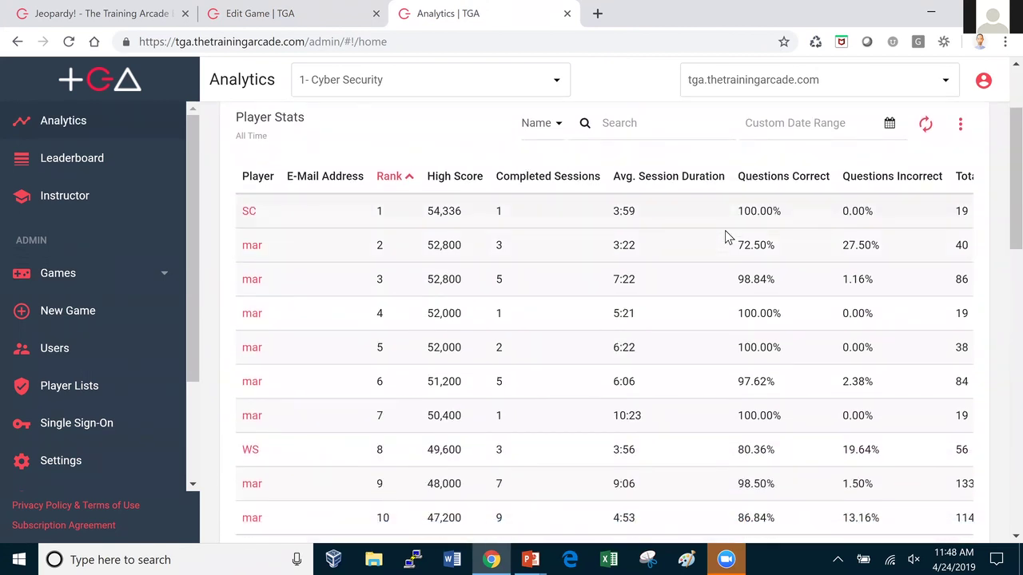
scroll(724, 230, down, 1)
scroll(725, 232, up, 1)
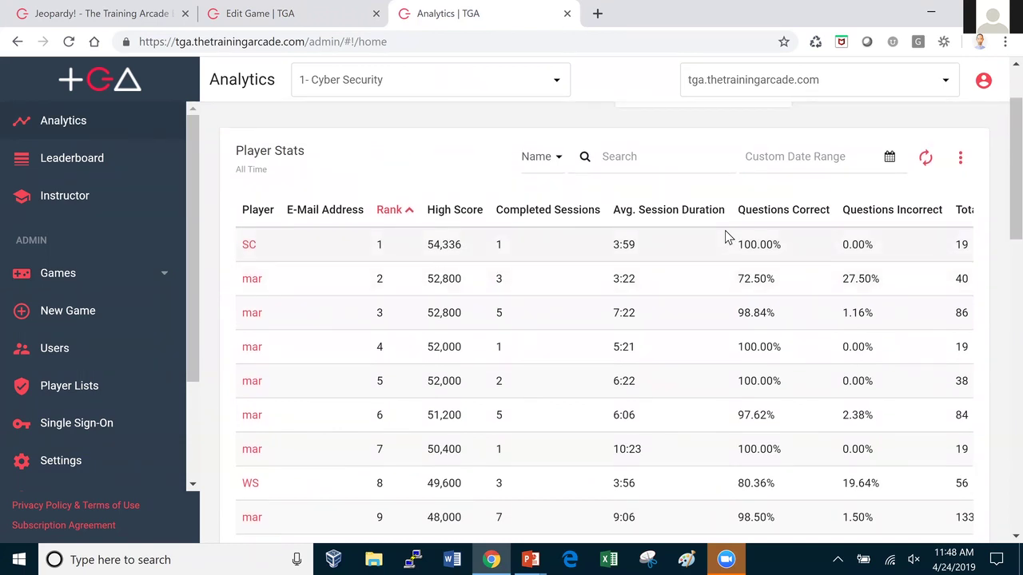
scroll(725, 230, down, 1)
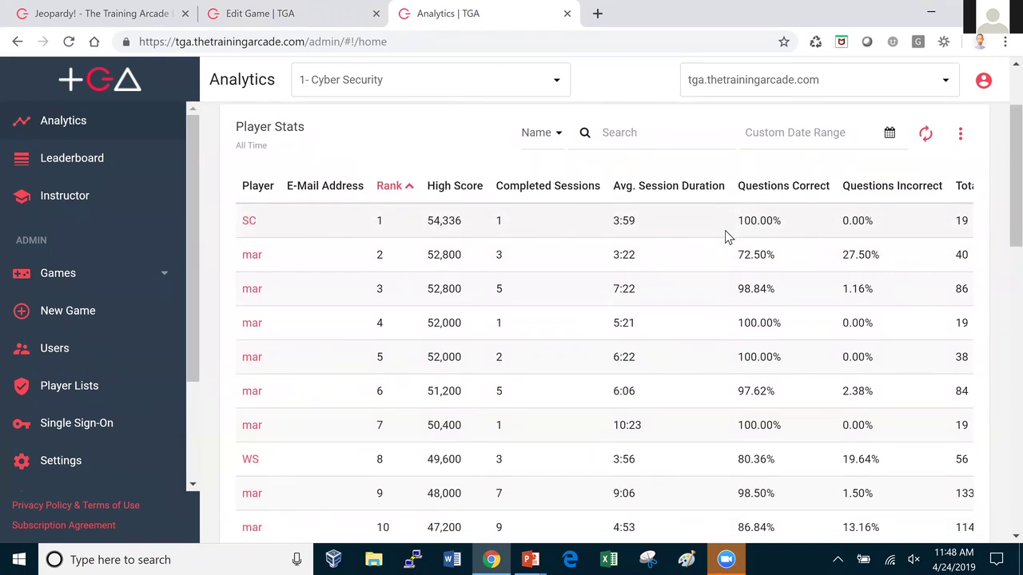
scroll(725, 230, down, 3)
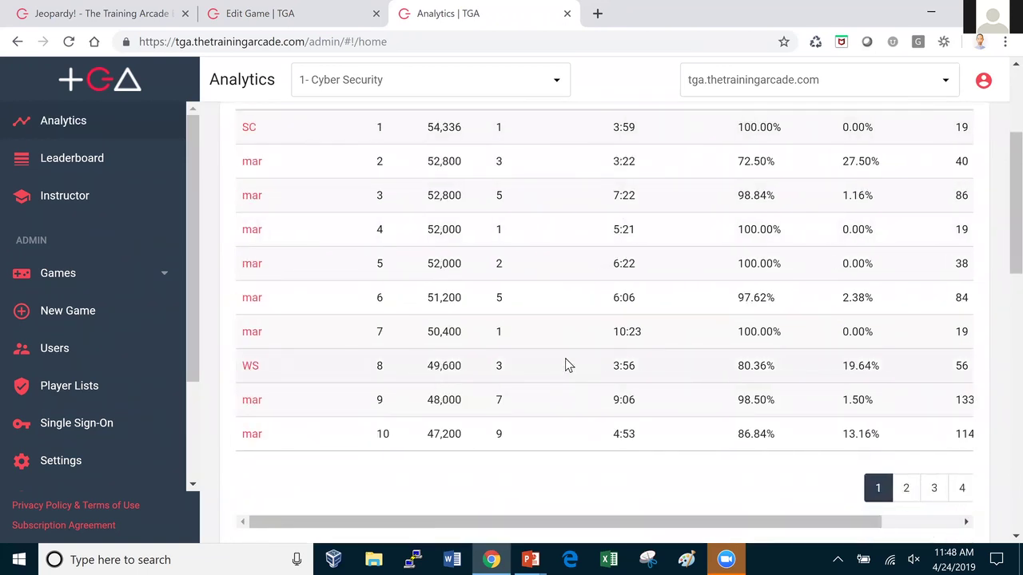
Step: Open the player details of the player ranked 8 in the Player Stats table
scroll(564, 365, up, 4)
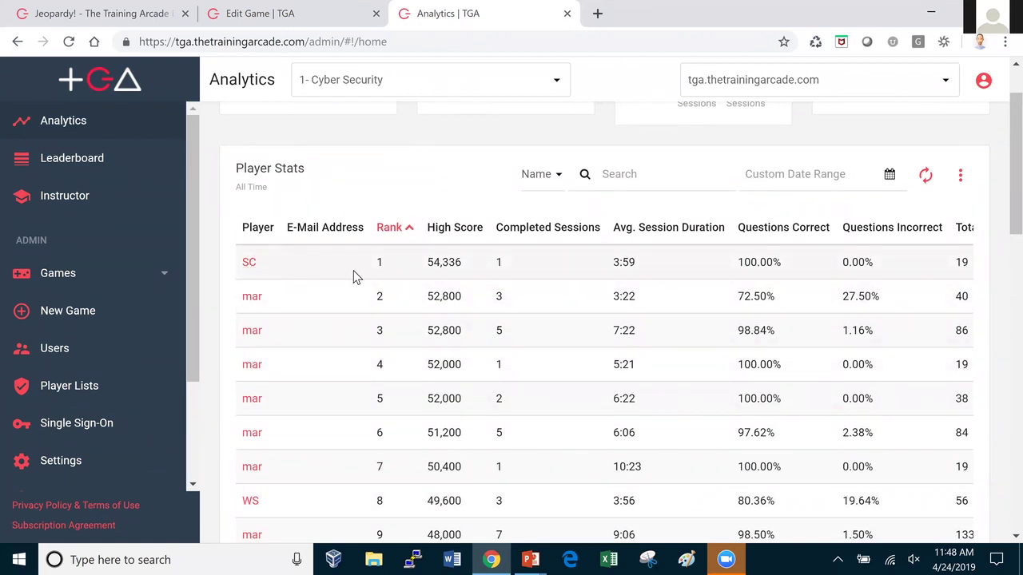
scroll(356, 277, down, 3)
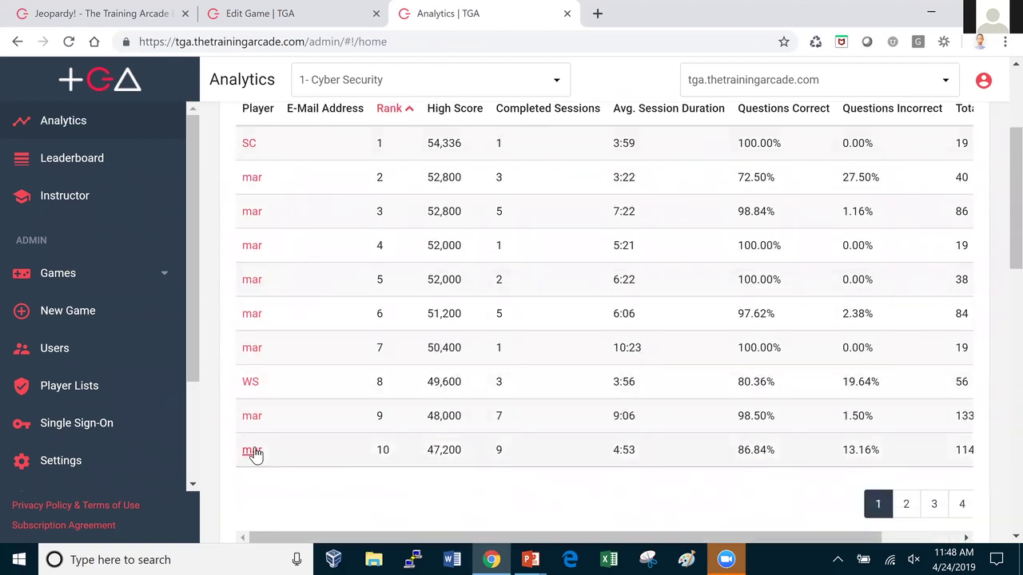
click(250, 385)
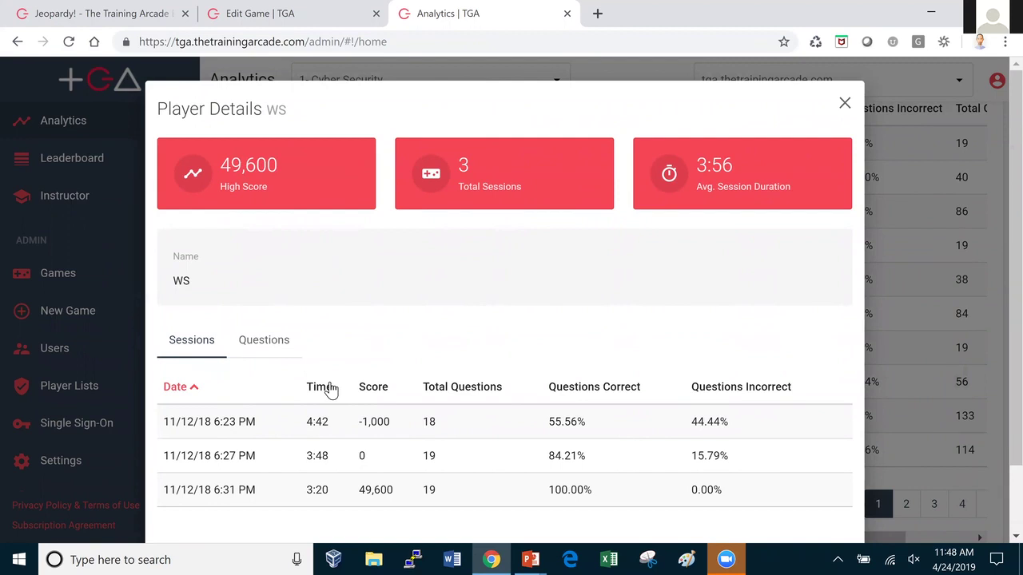
Step: Review the player's per-question results sorted by 1st Attempt, and close the player details
click(264, 351)
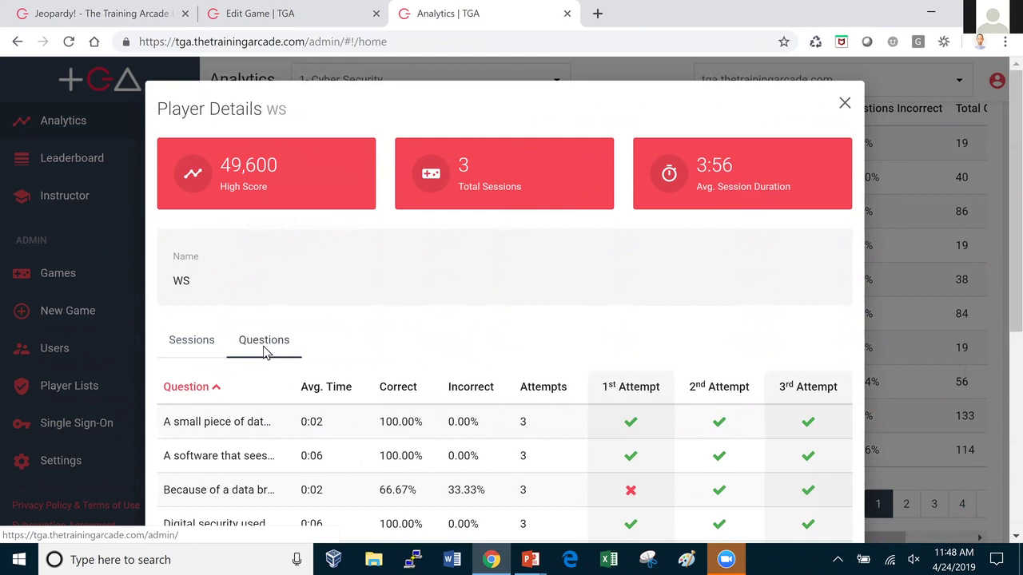
scroll(476, 374, down, 2)
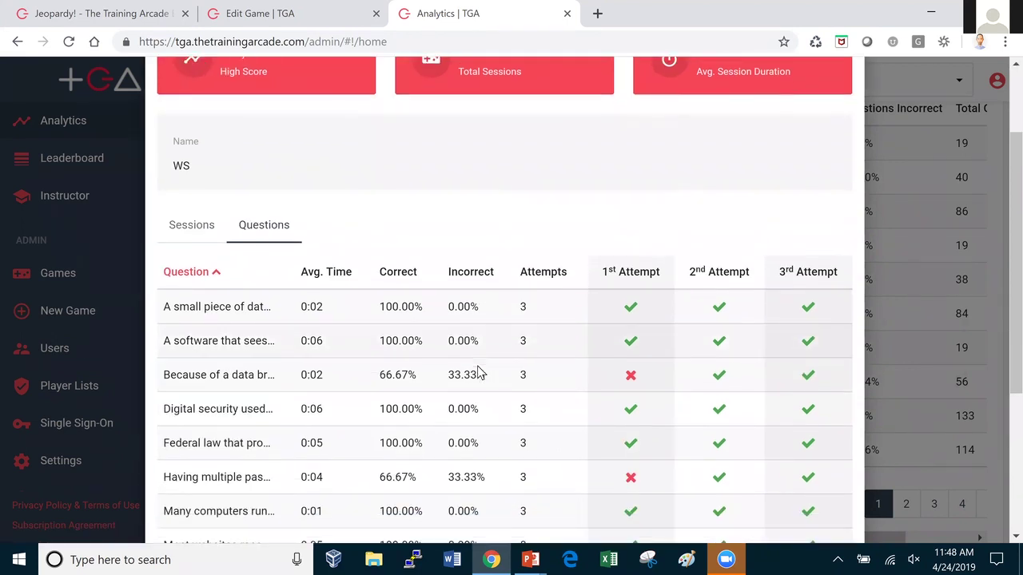
scroll(478, 374, down, 1)
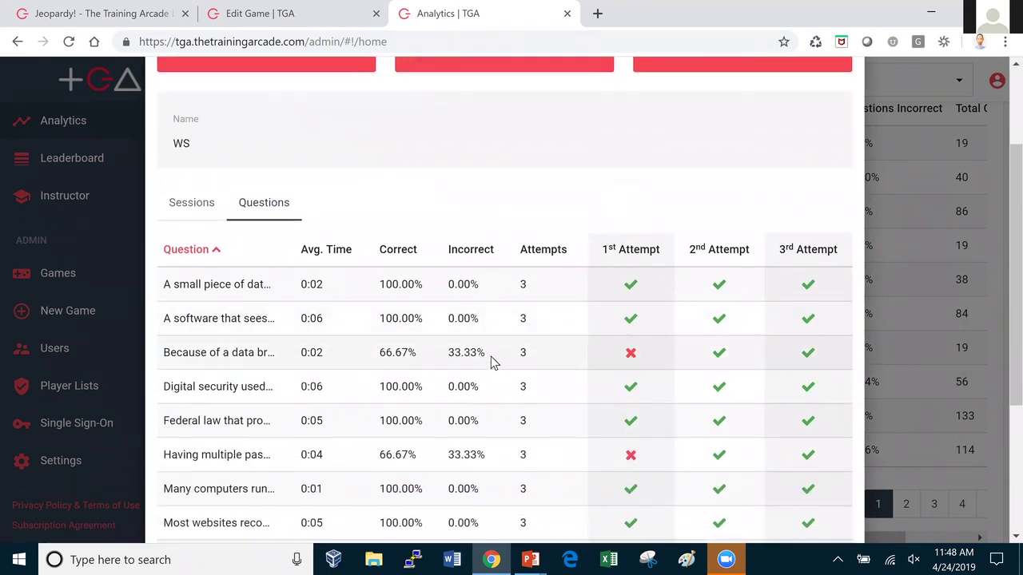
click(637, 254)
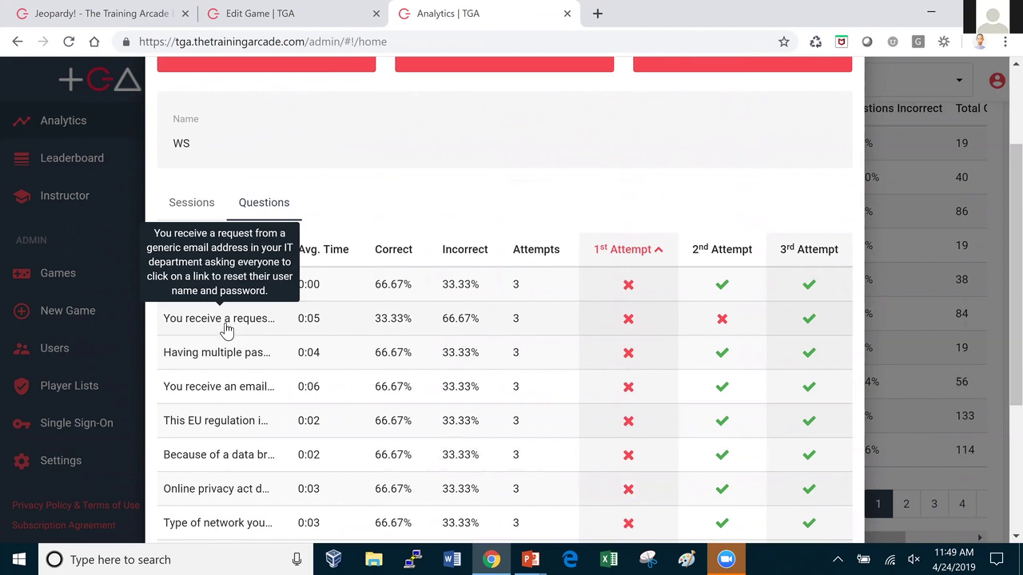
scroll(400, 314, up, 3)
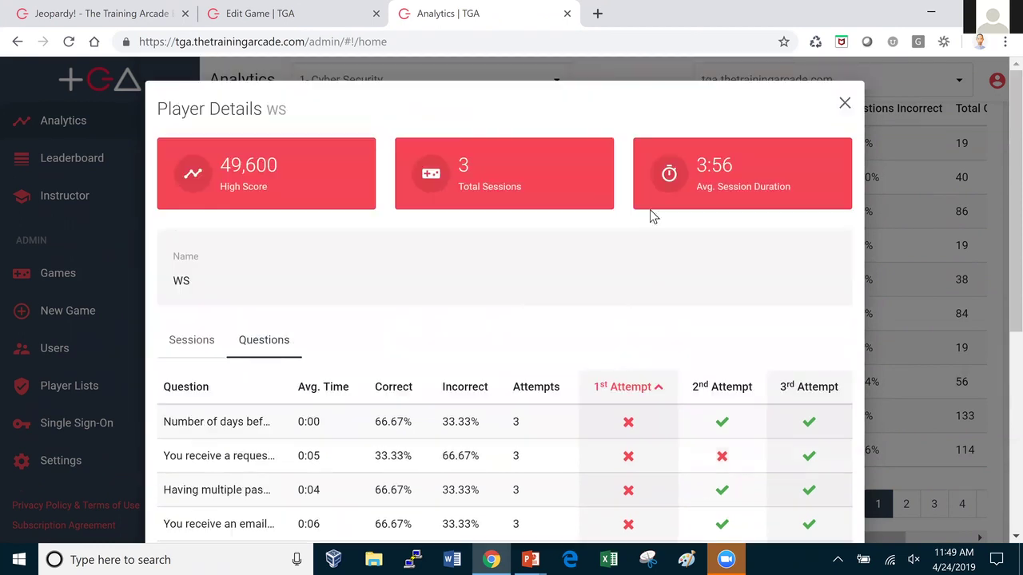
click(847, 102)
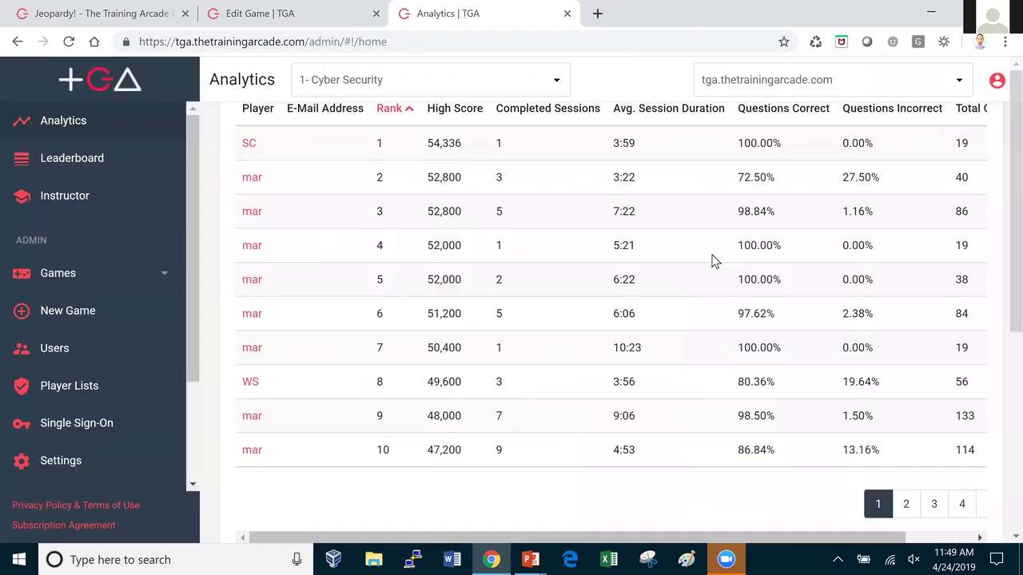
Step: Sort the Question Stats table by 1st Attempt Incorrect in descending order and examine the most-missed questions
scroll(714, 260, down, 3)
scroll(714, 260, down, 3)
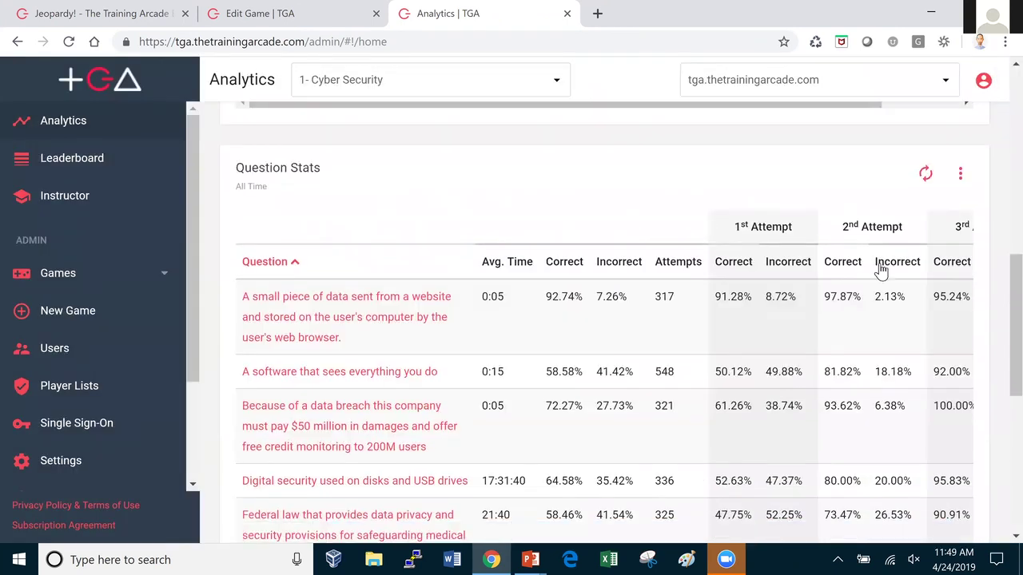
click(787, 262)
click(794, 264)
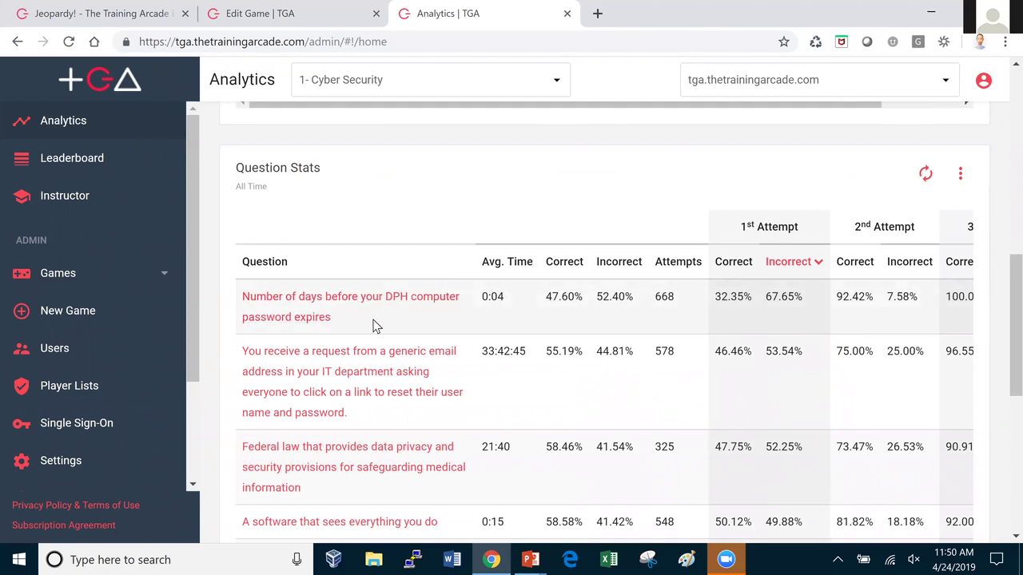
scroll(323, 329, up, 2)
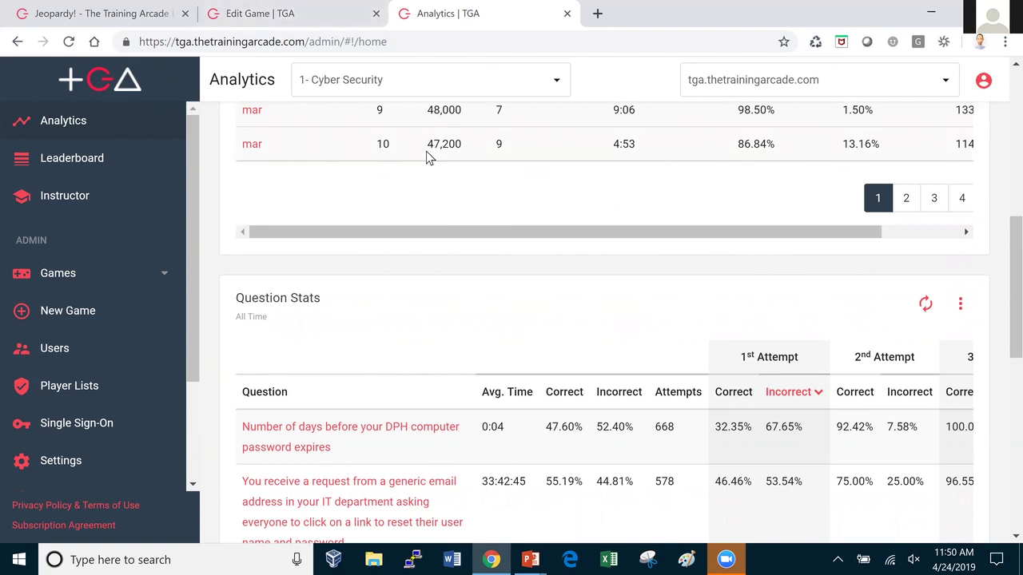
scroll(427, 155, up, 3)
scroll(428, 156, down, 8)
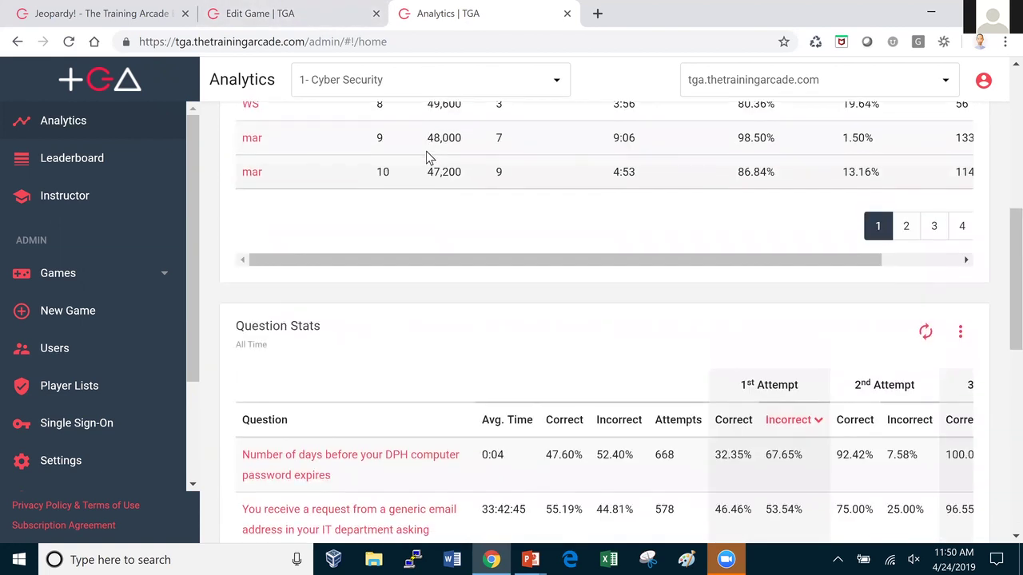
Step: Switch back to the April 24 Workshop game editor and review the clue lists of the Attention and Culture categories
key(ctrl+shift+Tab)
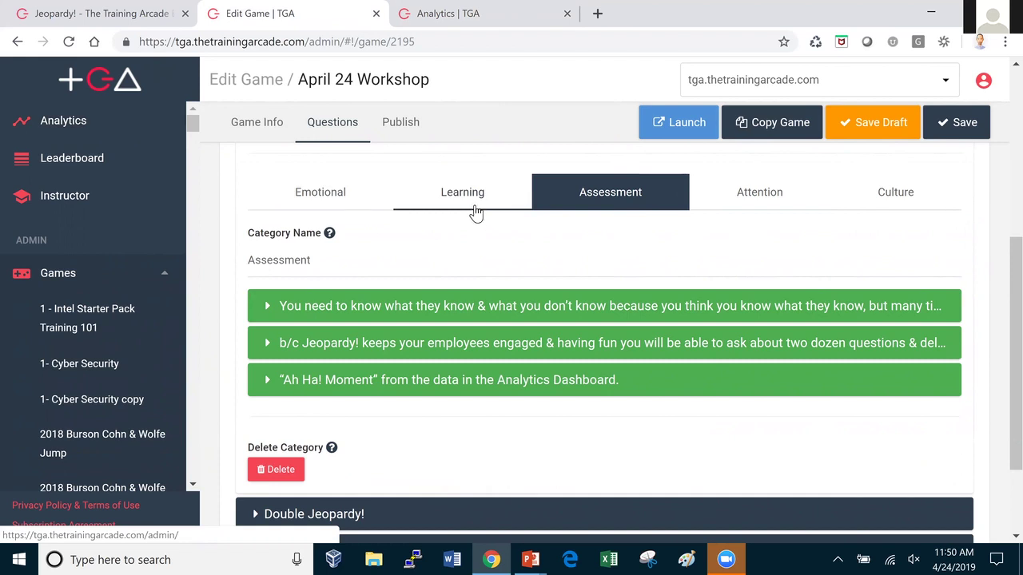
click(753, 200)
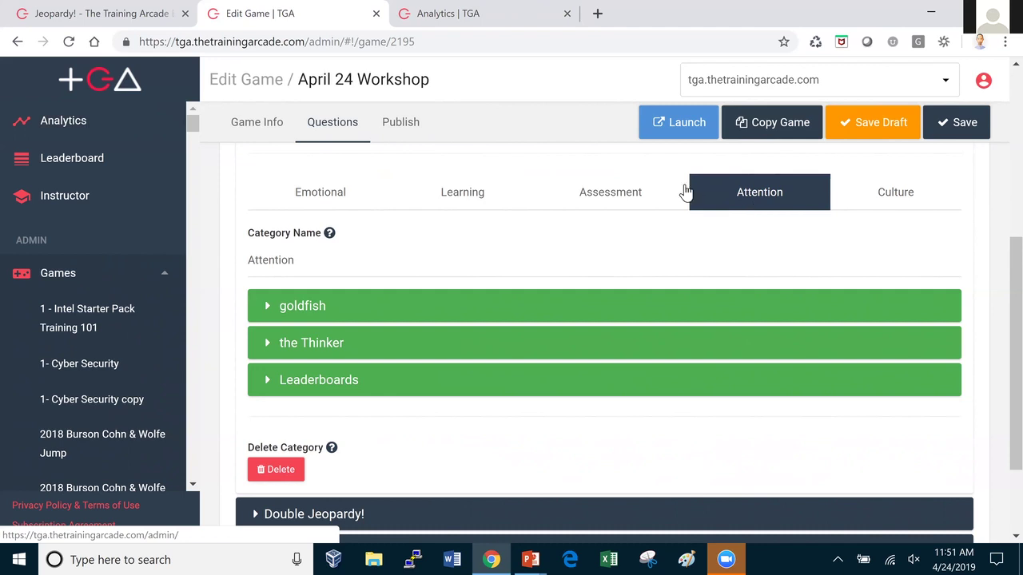
click(894, 197)
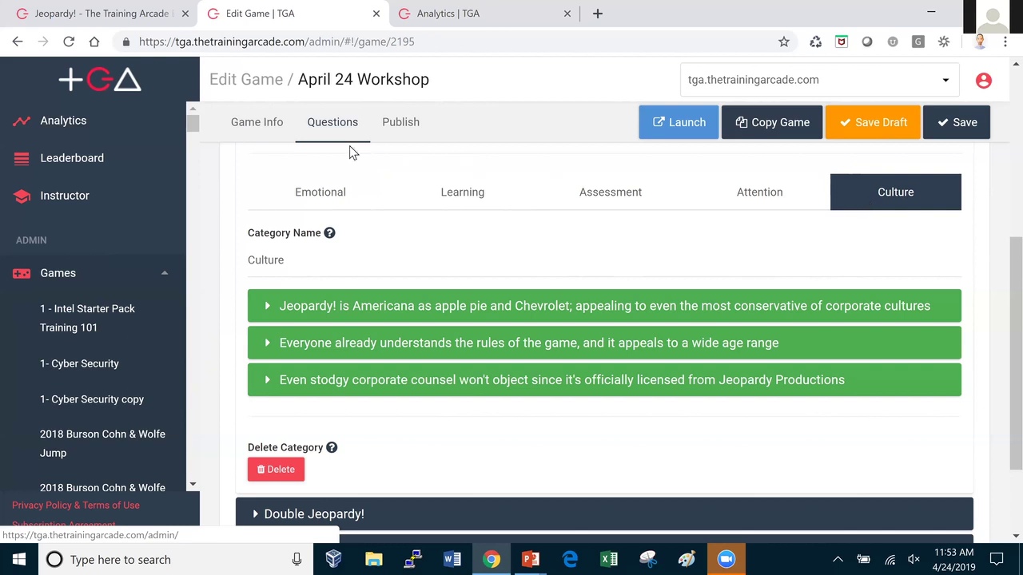
Step: Open the game's Game Info page and examine its Game Information and Splash Screen sections
click(266, 128)
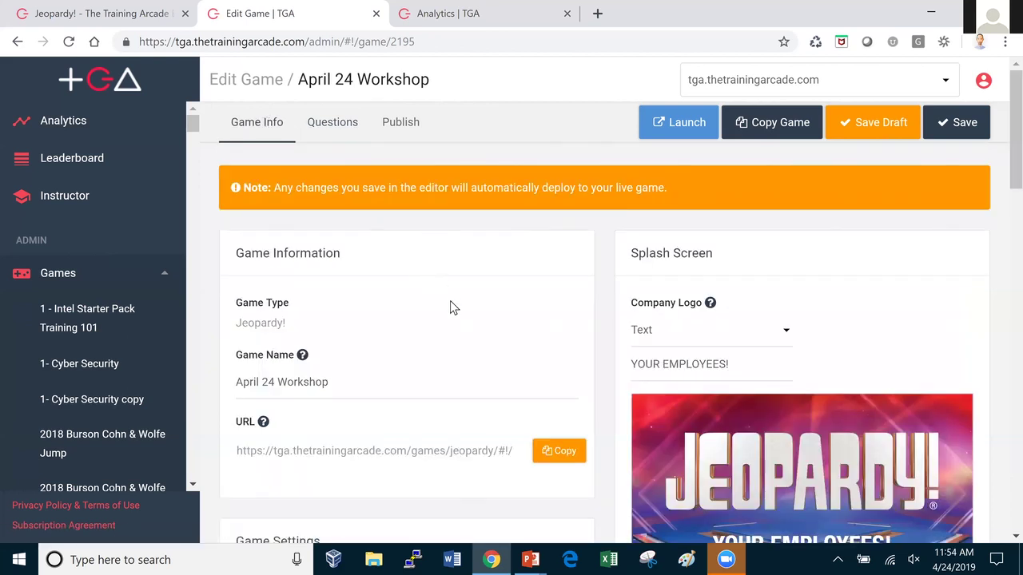
scroll(451, 307, down, 2)
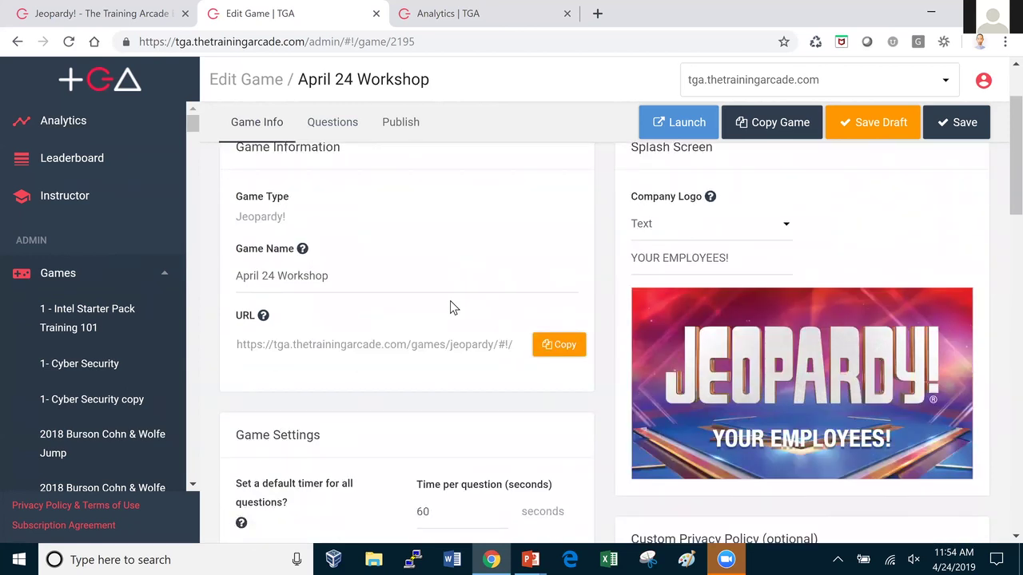
scroll(449, 307, down, 1)
scroll(450, 308, up, 1)
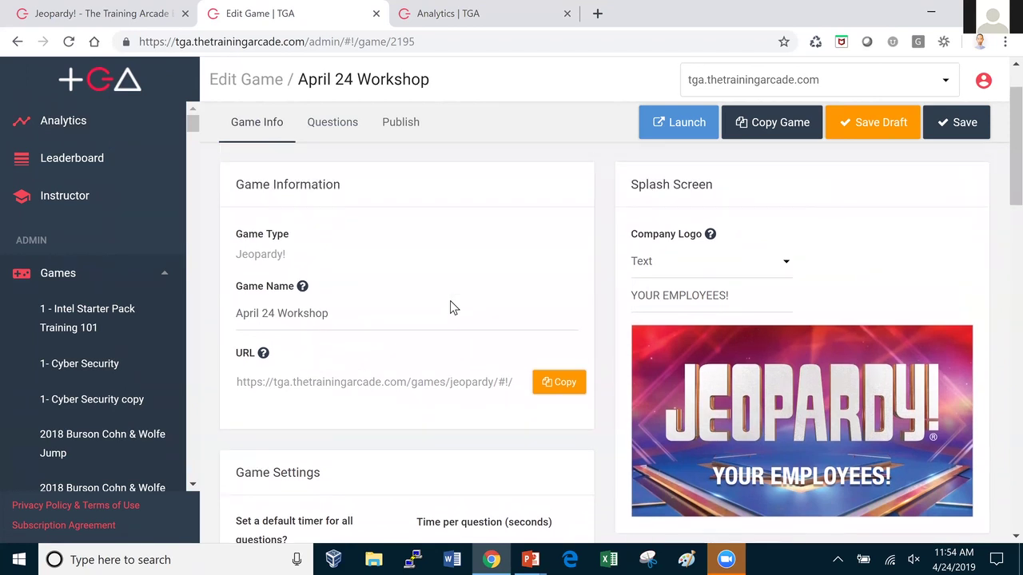
scroll(400, 296, up, 1)
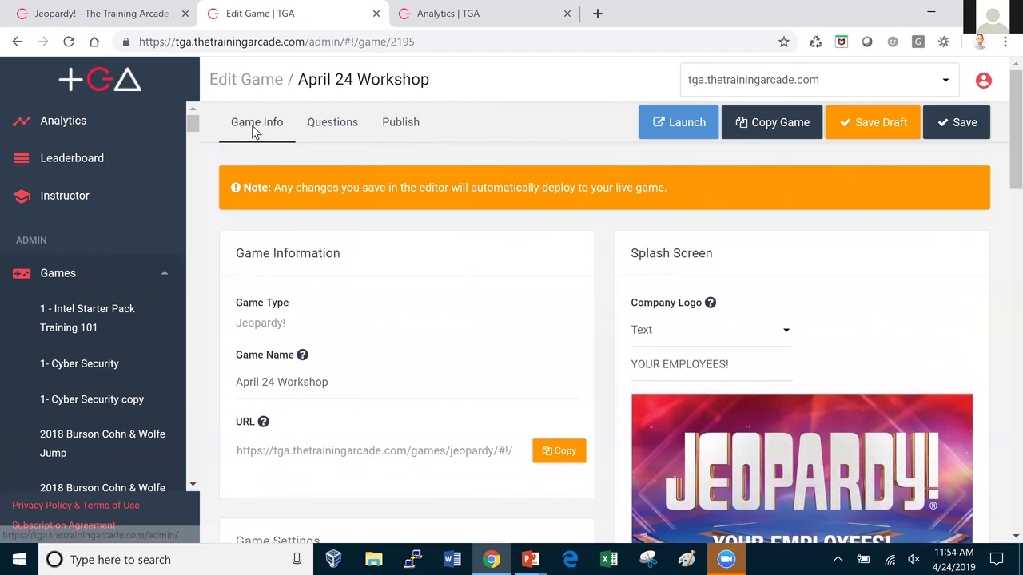
Step: Review the Game Settings, from the default question timer and passing percentage to the tweet option and Learn More URL
scroll(411, 308, down, 2)
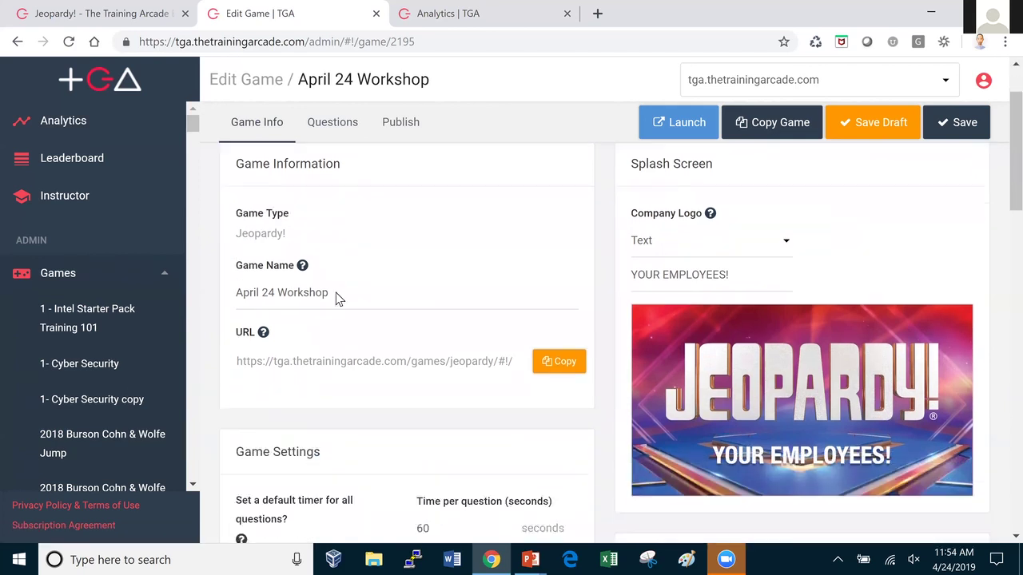
scroll(315, 288, down, 1)
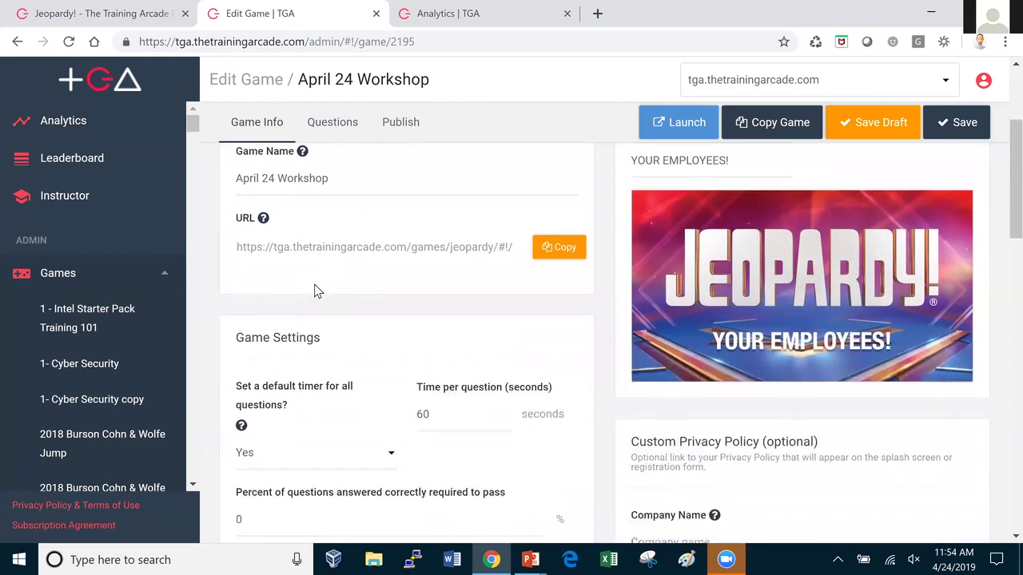
scroll(313, 285, down, 1)
scroll(312, 283, down, 1)
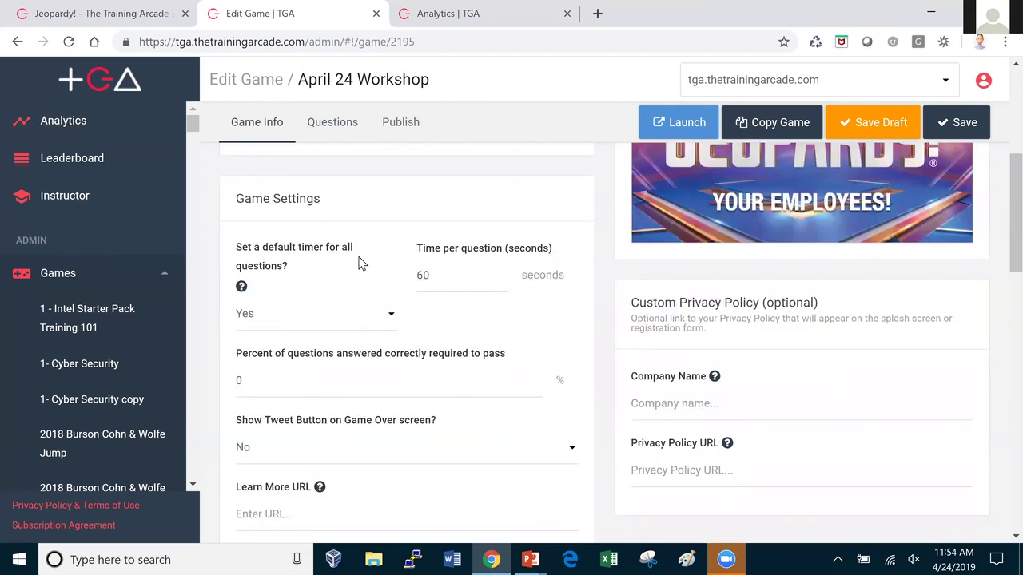
scroll(469, 318, down, 1)
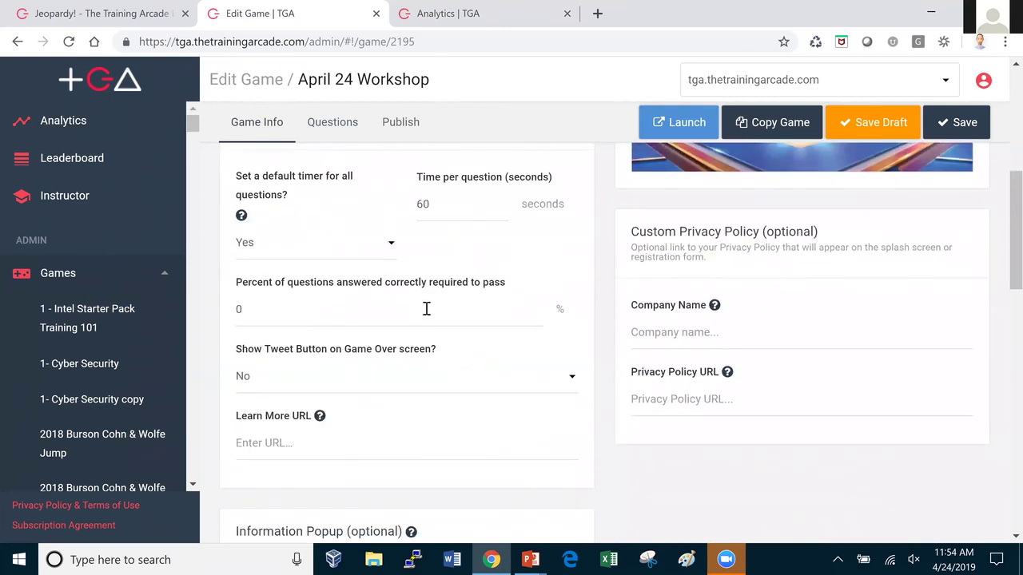
scroll(404, 311, down, 1)
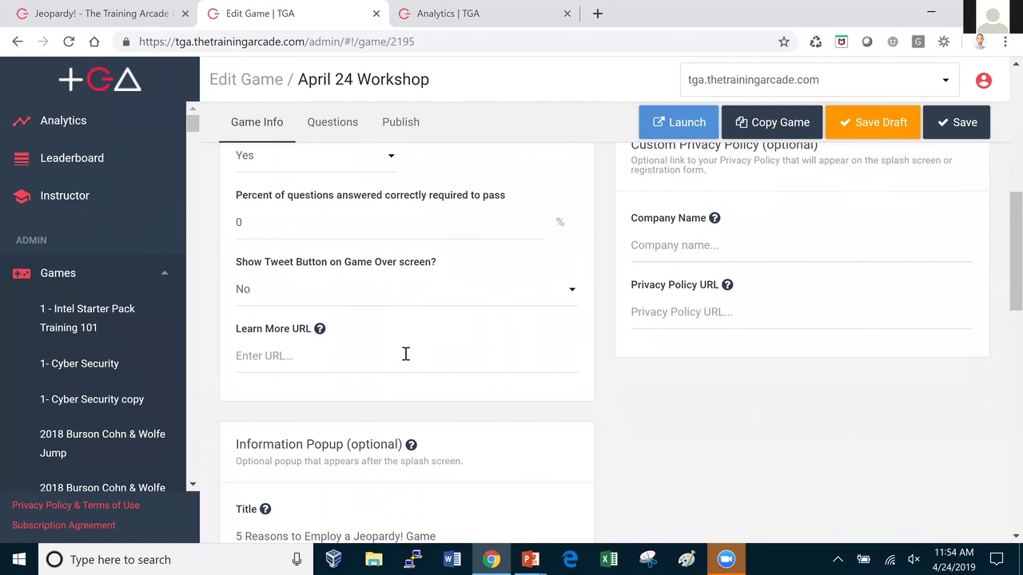
scroll(405, 354, down, 1)
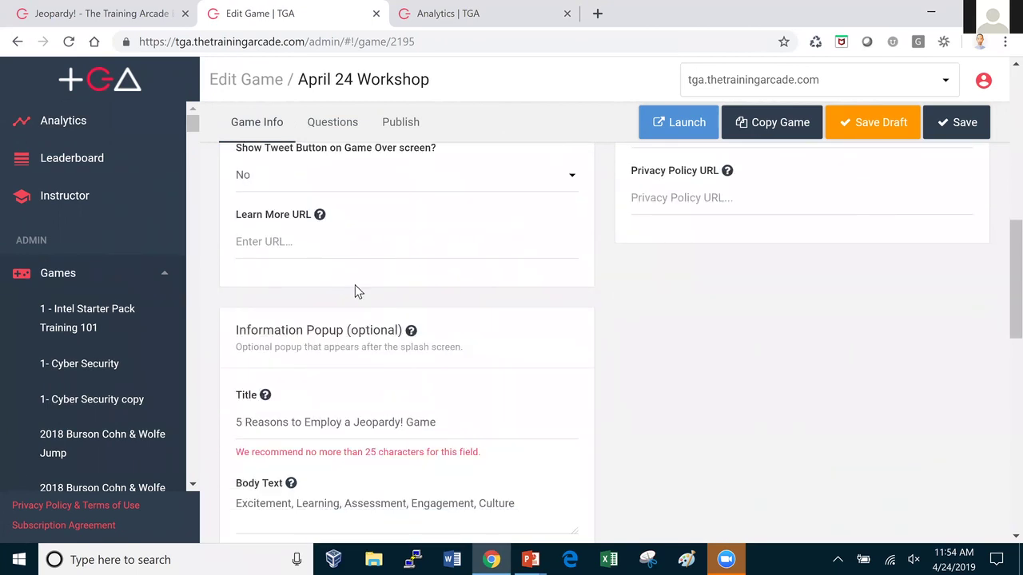
Step: Examine the optional Information Popup section with its title, body text and preview
scroll(355, 288, down, 1)
scroll(357, 291, down, 1)
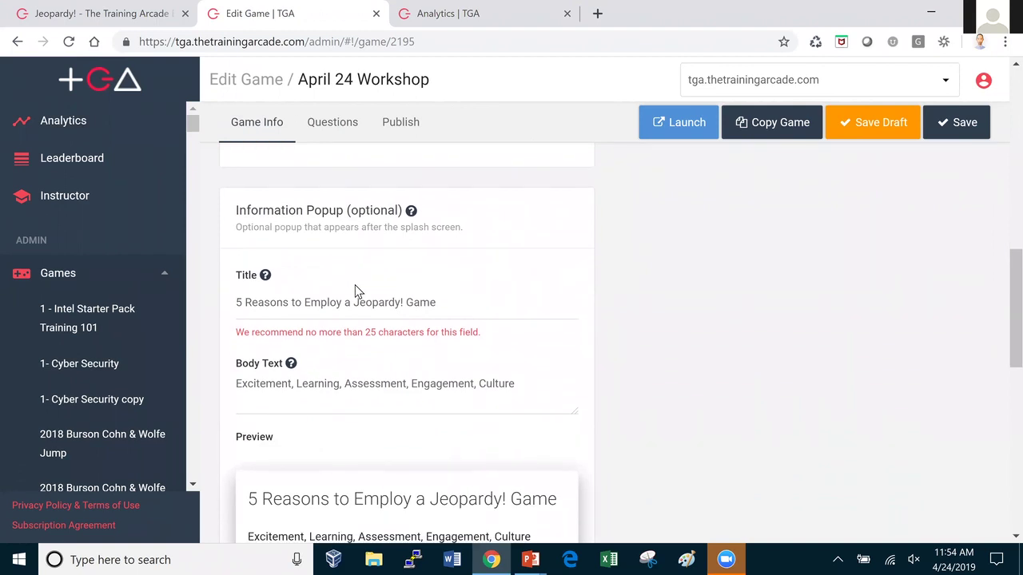
scroll(357, 290, down, 1)
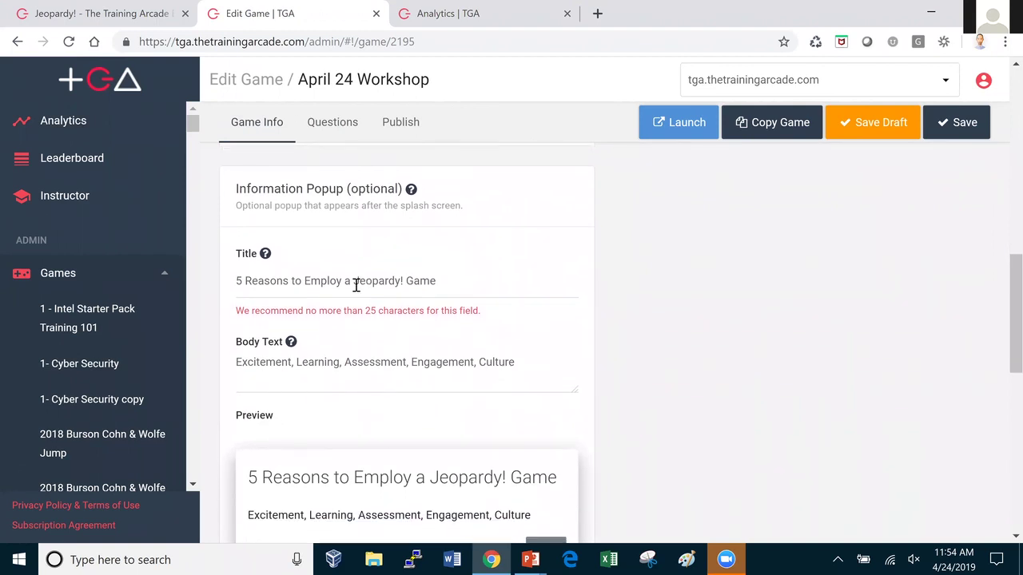
scroll(357, 286, down, 1)
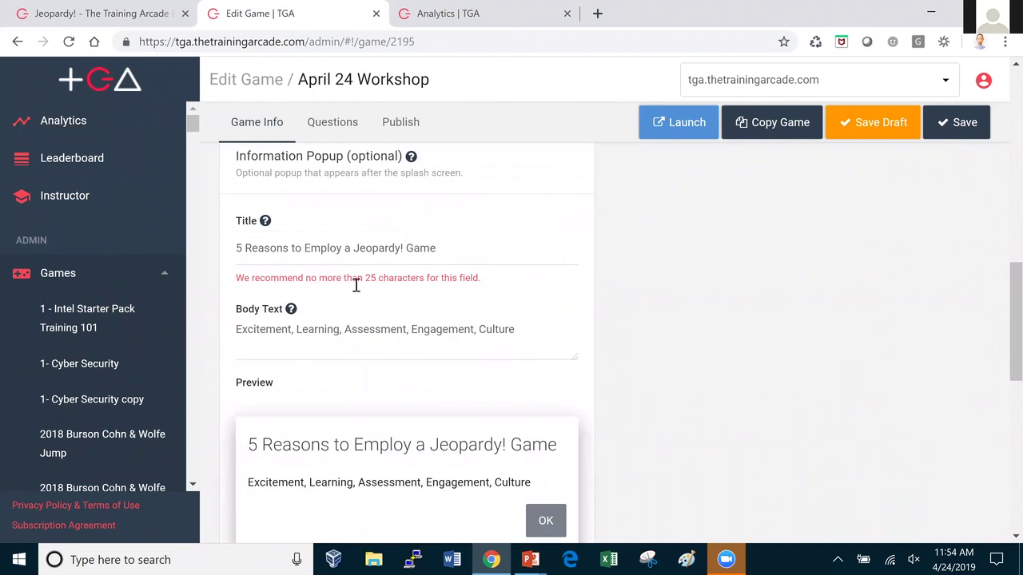
scroll(356, 286, down, 1)
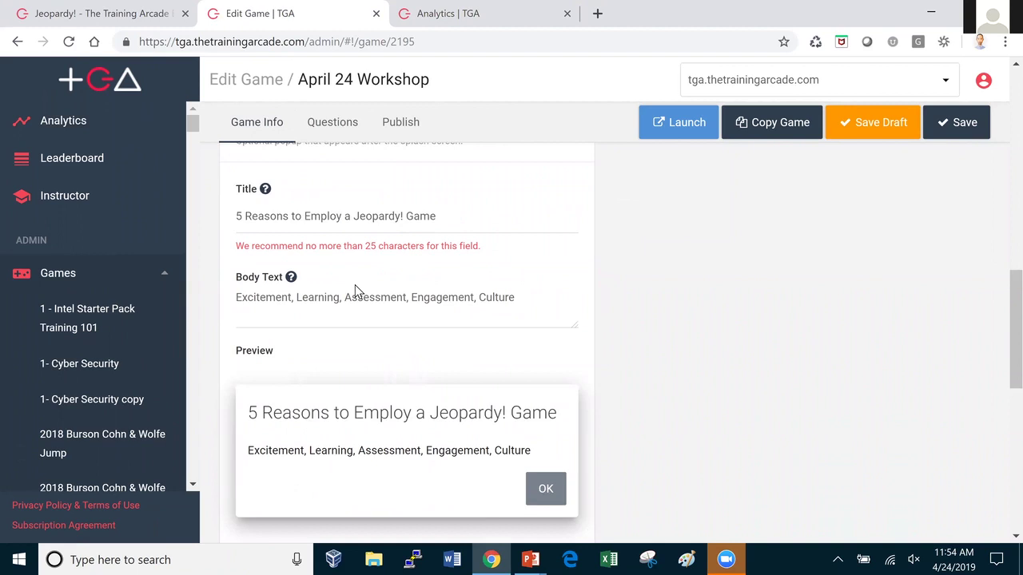
scroll(355, 284, down, 2)
scroll(356, 288, up, 3)
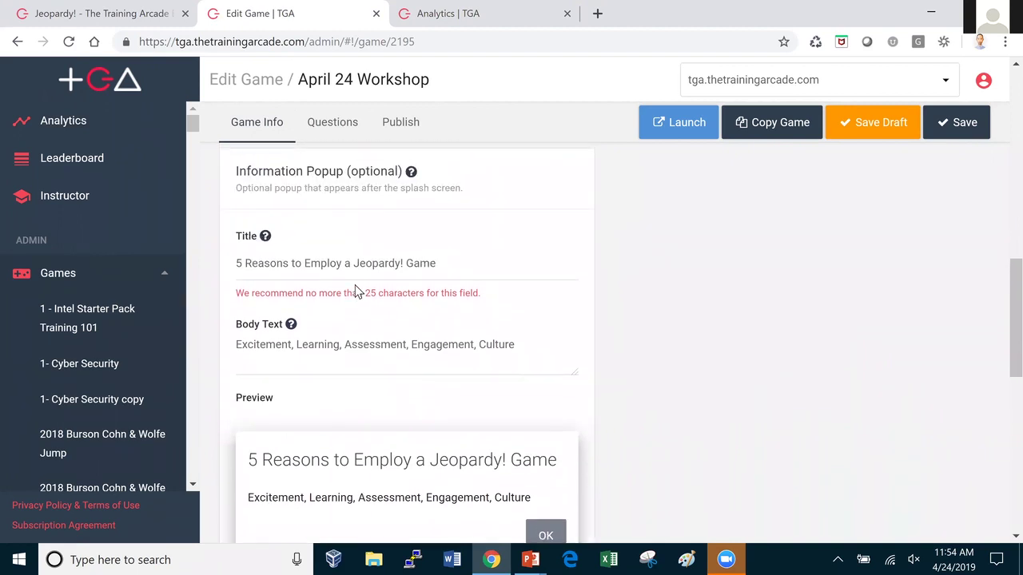
Step: Return to the splash screen preview and look over the default timer and Custom Privacy Policy settings again
scroll(356, 291, up, 10)
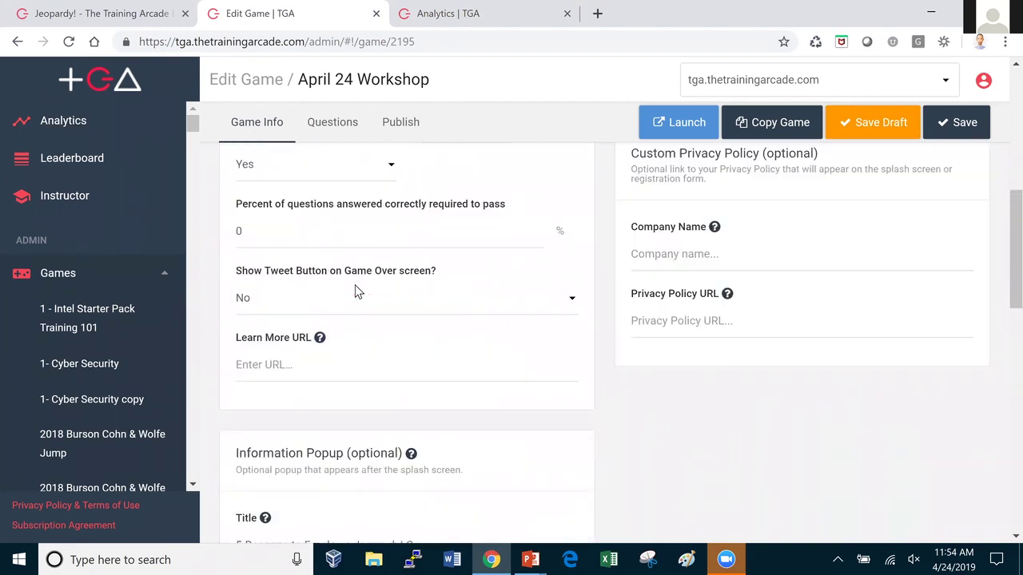
scroll(722, 348, down, 1)
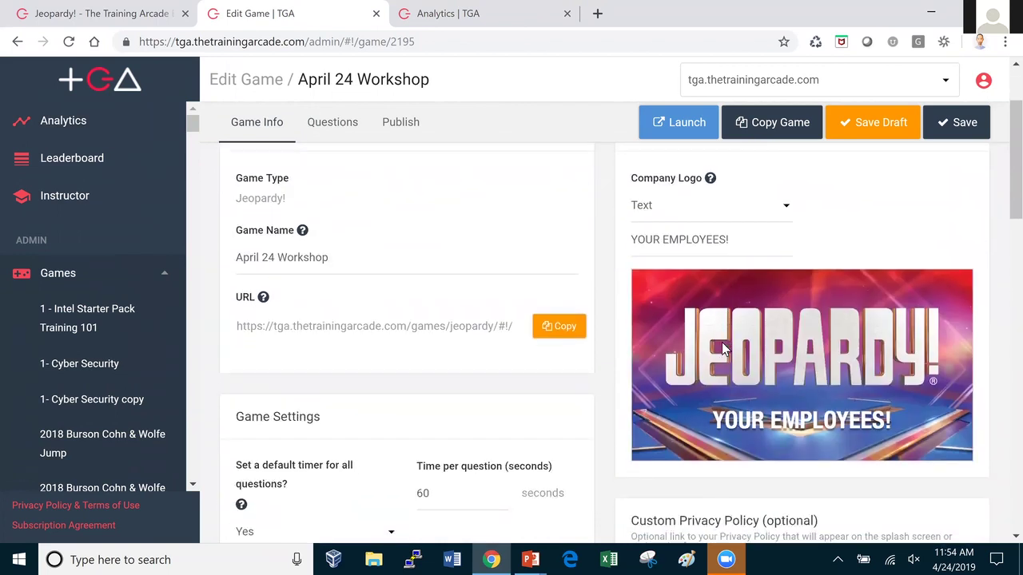
scroll(703, 367, down, 1)
scroll(703, 389, down, 3)
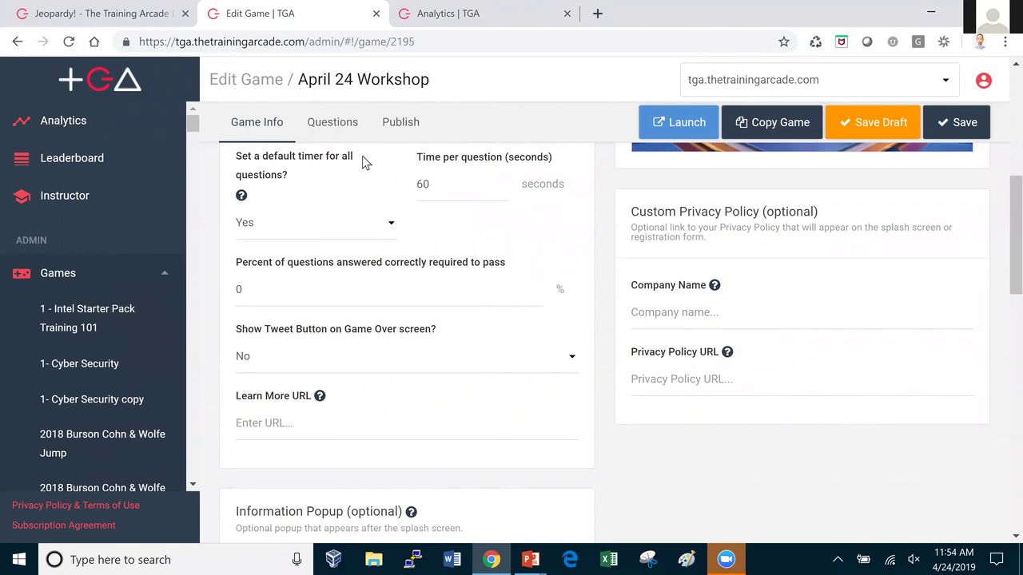
Step: Return to the game's Questions page and examine the Jeopardy! round's timer, category and tiles-per-category settings
click(334, 128)
scroll(448, 339, down, 2)
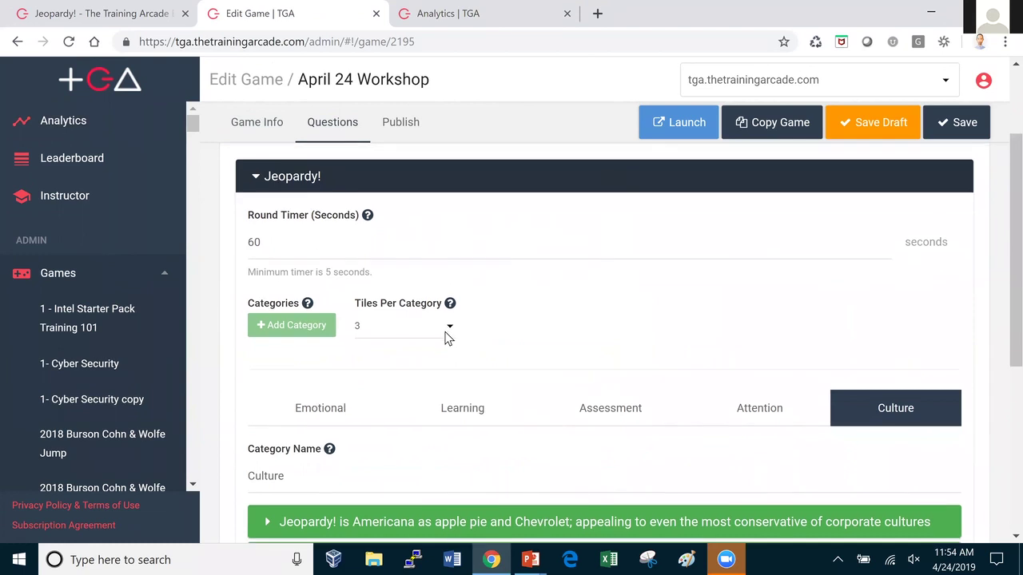
scroll(448, 339, down, 2)
scroll(447, 339, up, 2)
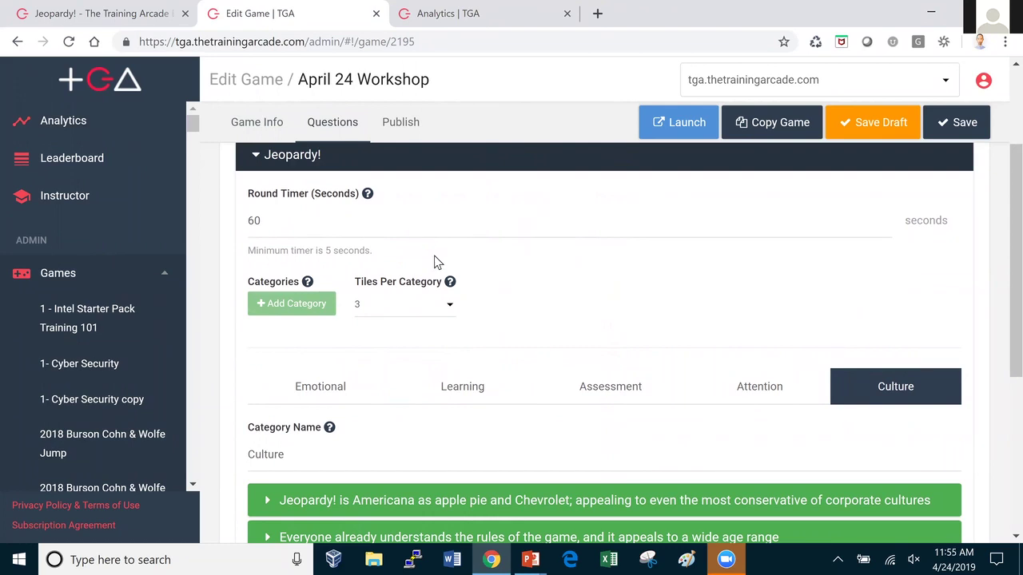
scroll(436, 262, down, 1)
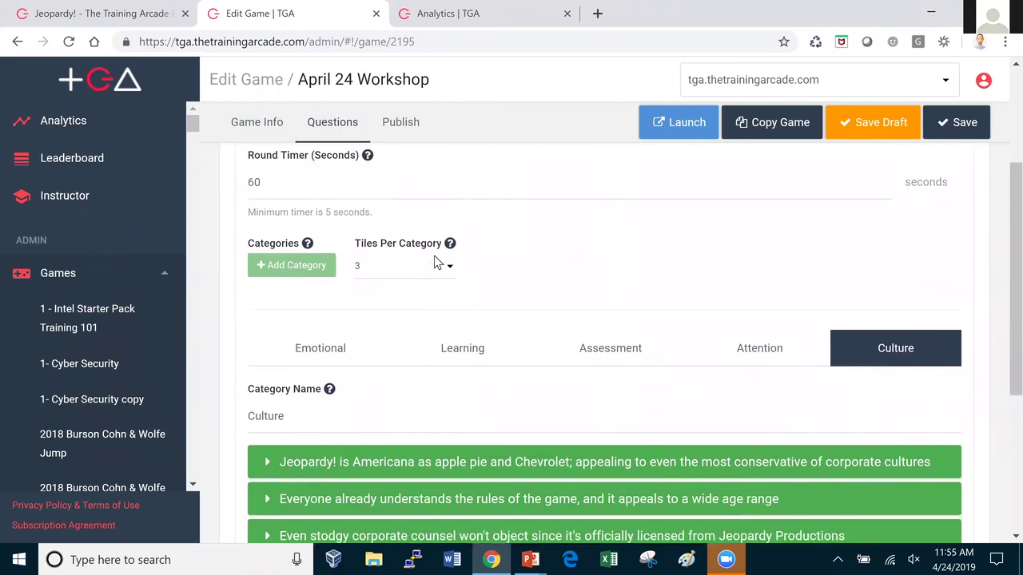
scroll(437, 262, up, 1)
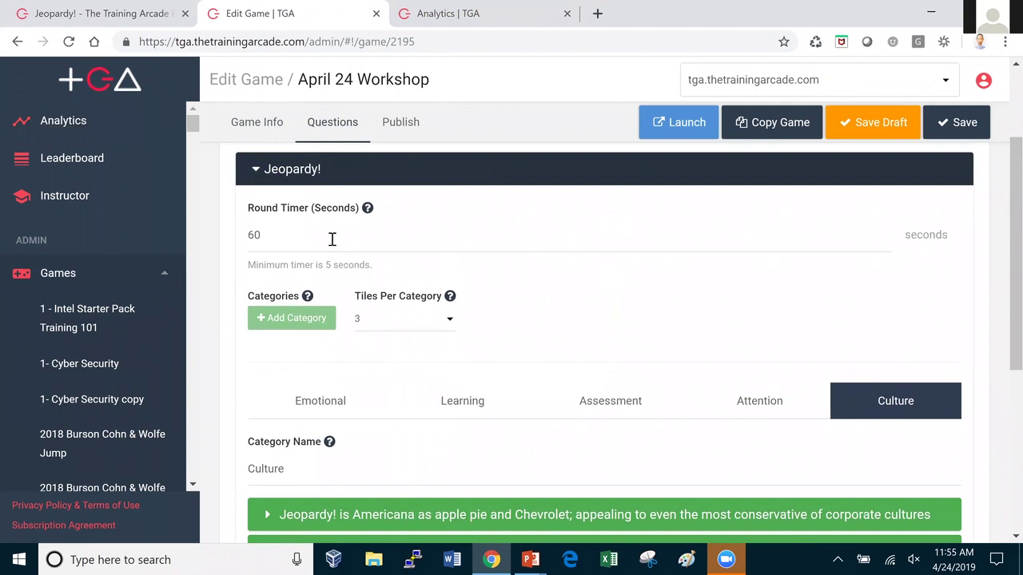
Step: Set the Jeopardy! round's Tiles Per Category to 5 and check the Culture category's clue list
scroll(331, 239, down, 1)
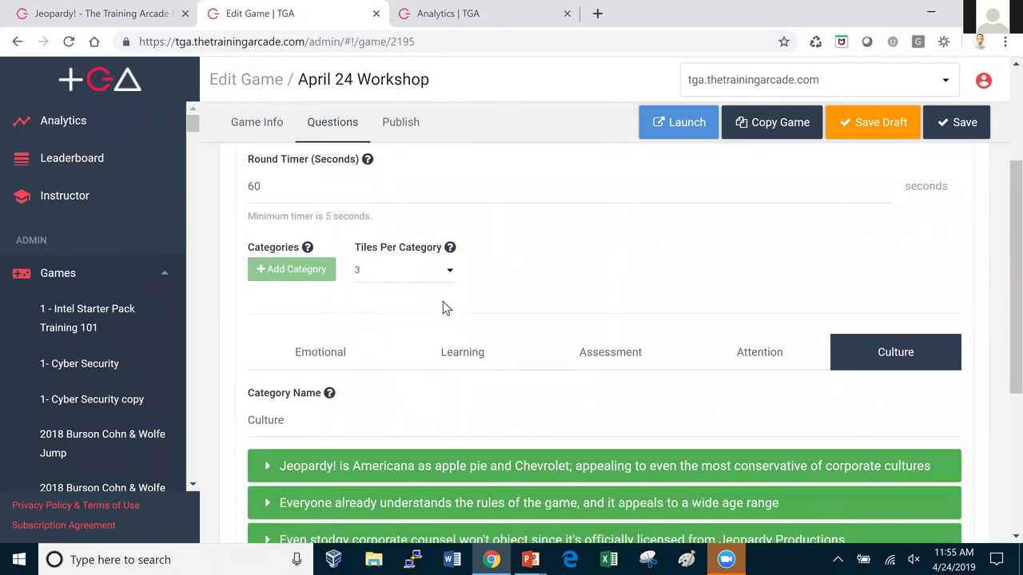
scroll(326, 346, down, 2)
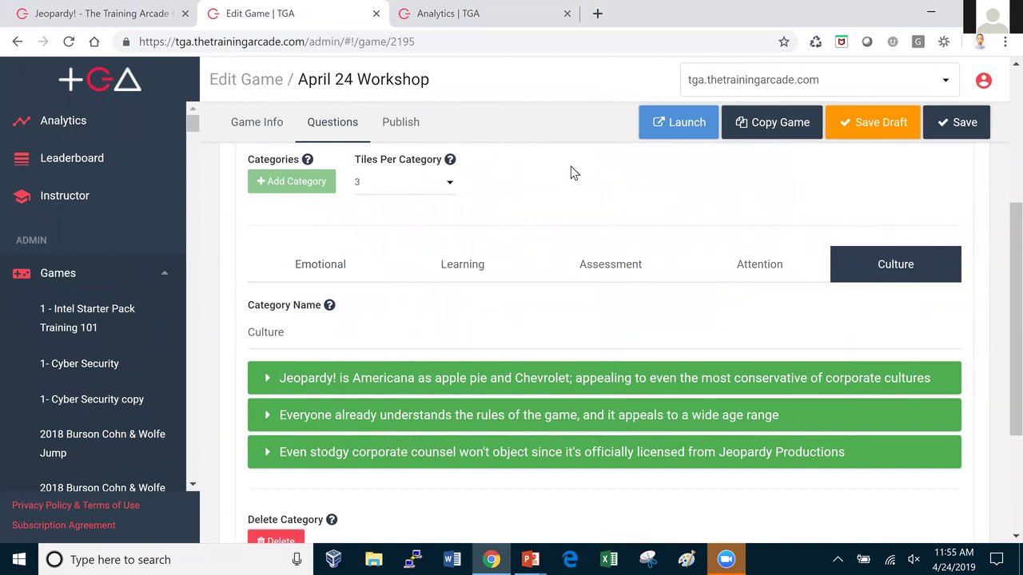
click(455, 182)
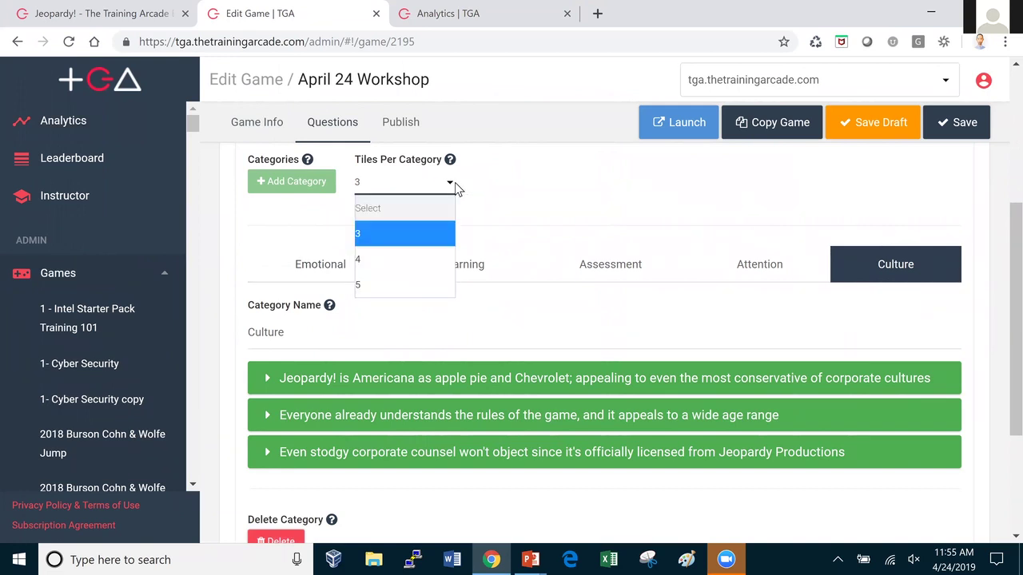
click(398, 281)
scroll(441, 349, down, 3)
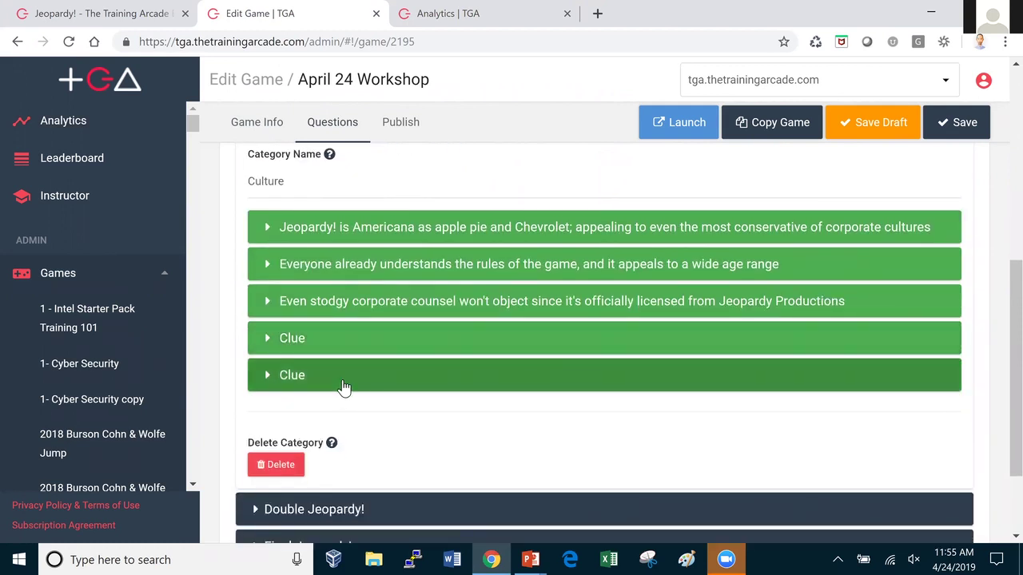
scroll(343, 387, down, 3)
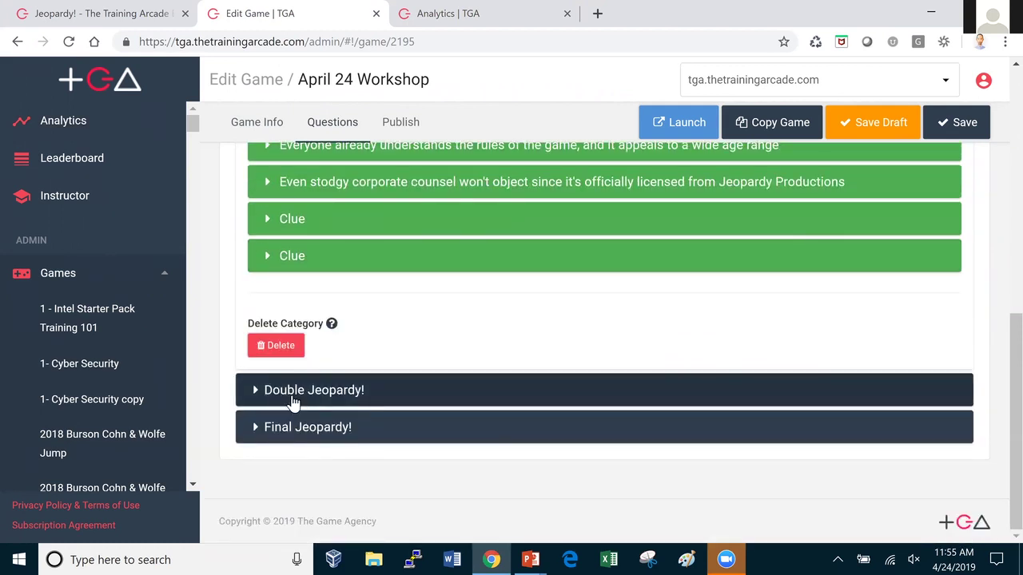
Step: Expand the first clue in the Culture category and examine its question type options and its image and video settings
scroll(381, 386, up, 8)
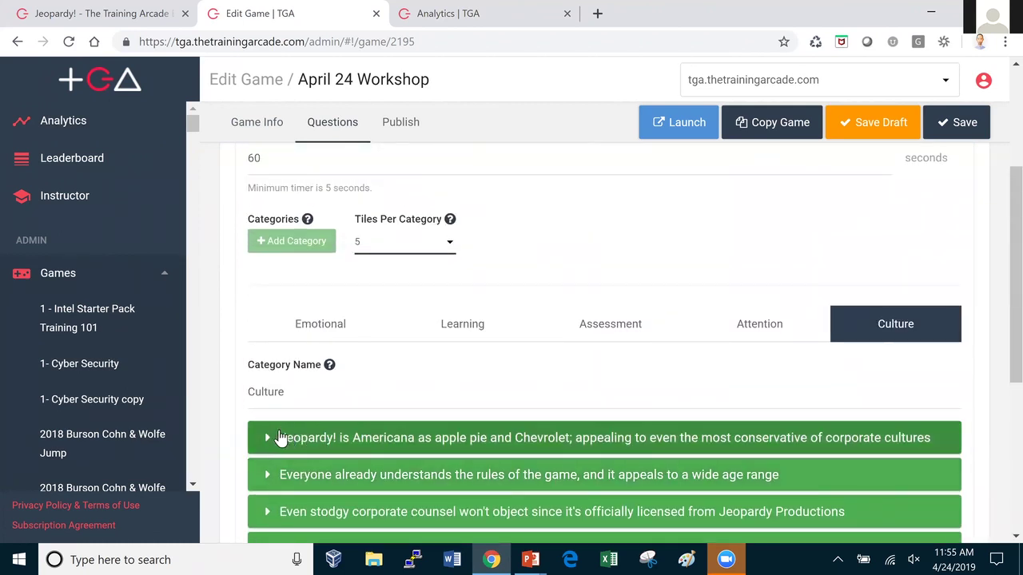
click(270, 438)
scroll(399, 345, down, 3)
scroll(400, 345, down, 1)
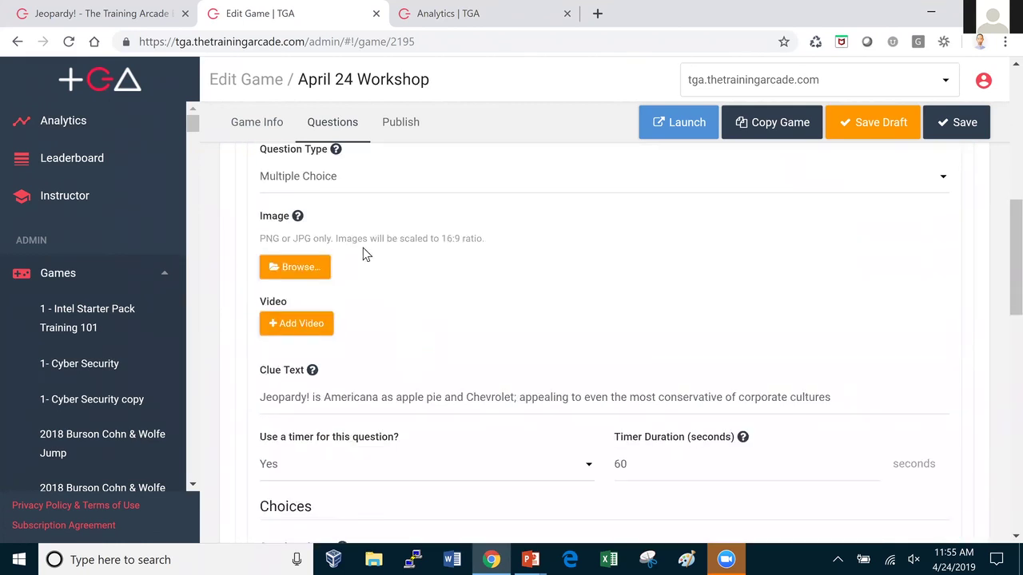
click(334, 188)
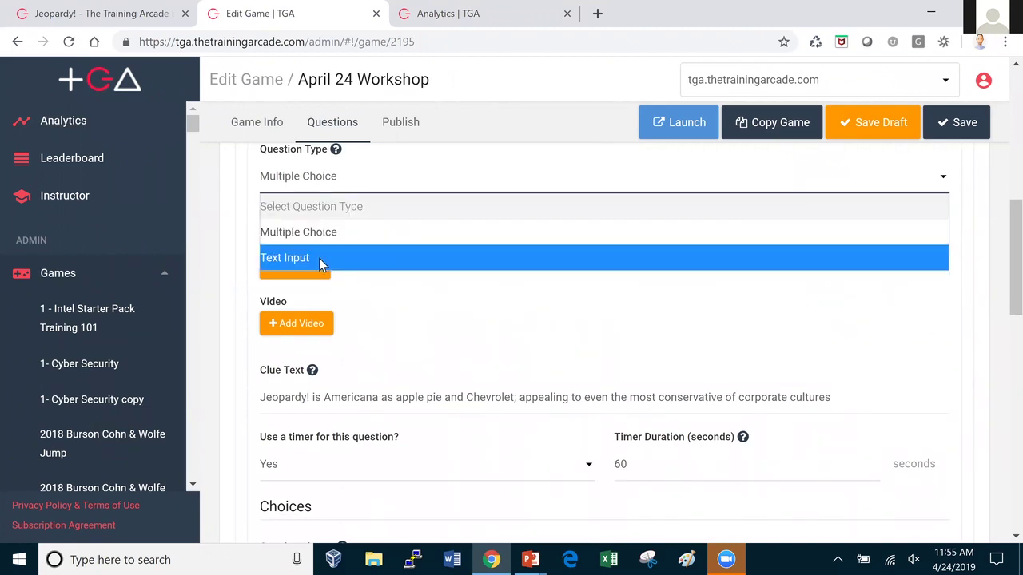
click(336, 324)
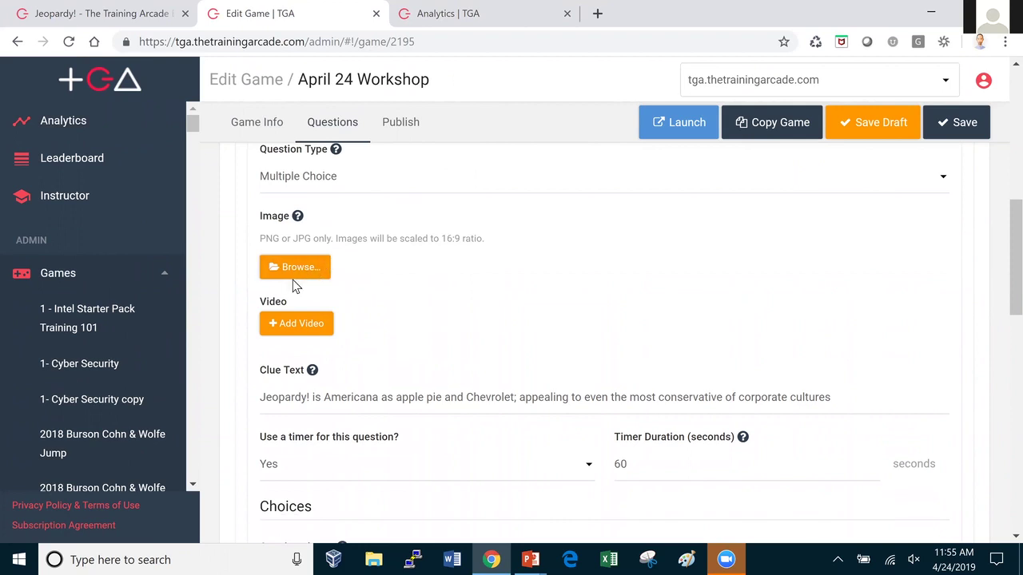
Step: Review the clue's text, timer, opening phrase, answer choices and feedback response fields
scroll(379, 305, down, 2)
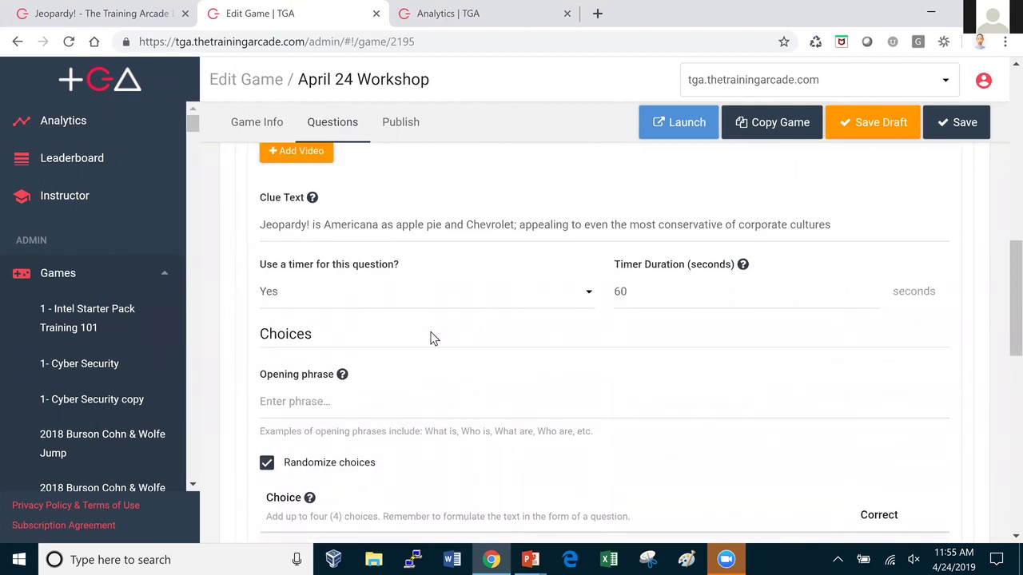
scroll(430, 339, down, 1)
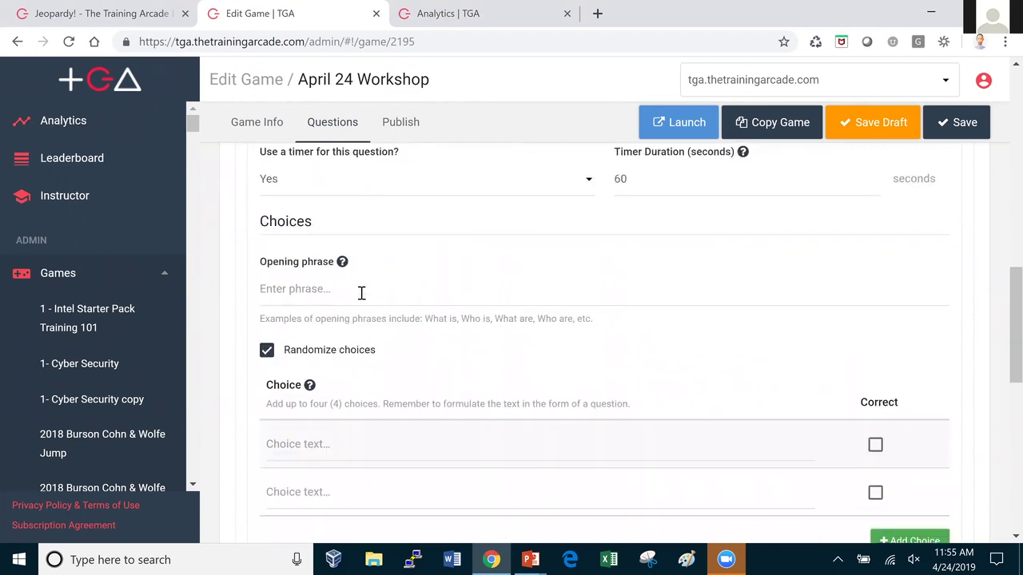
scroll(429, 324, down, 1)
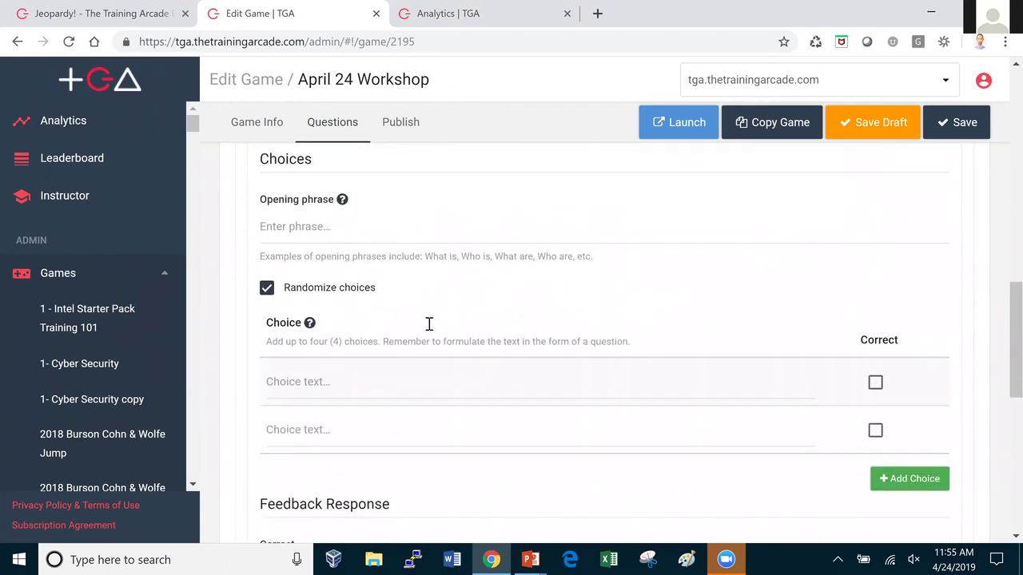
scroll(448, 323, down, 1)
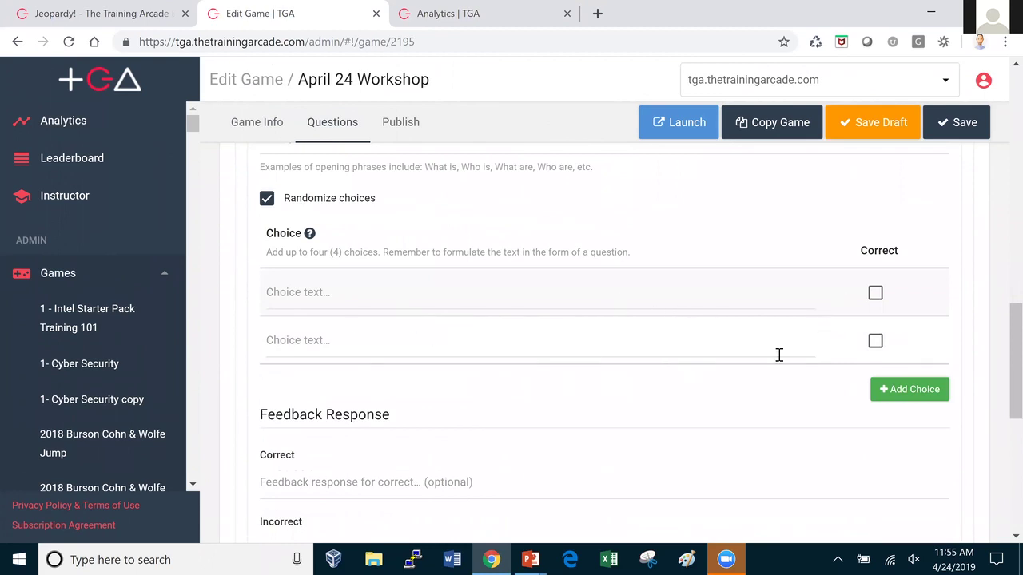
scroll(779, 354, down, 2)
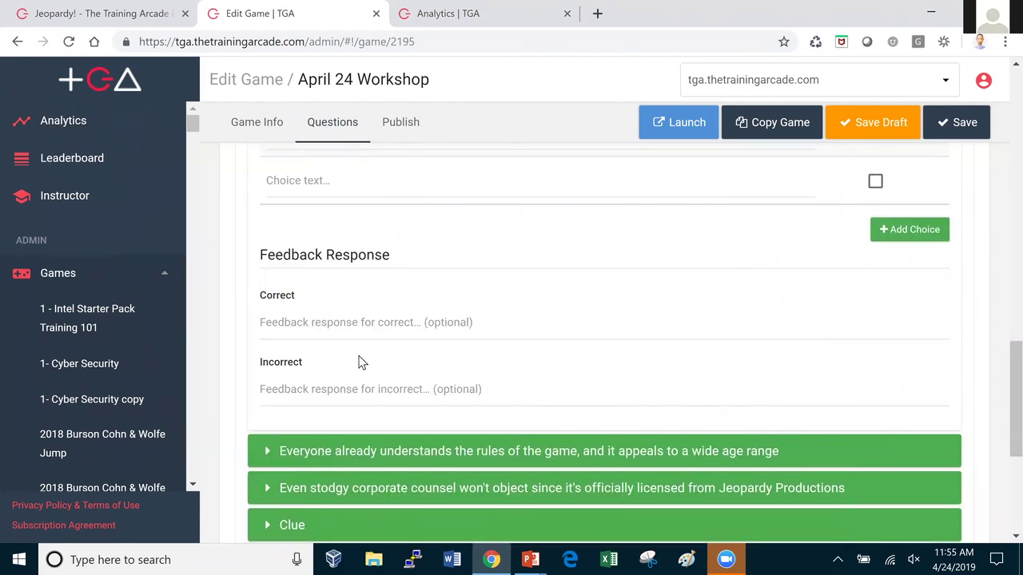
Step: Open the game's Publish page and examine the privacy setting, the game URL and the SCORM download options
click(385, 135)
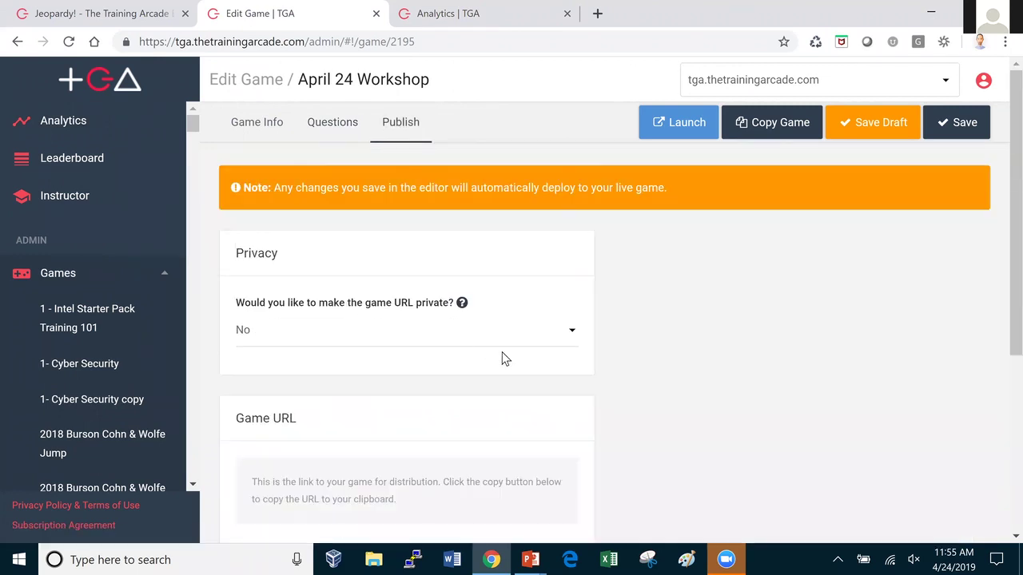
scroll(502, 358, down, 1)
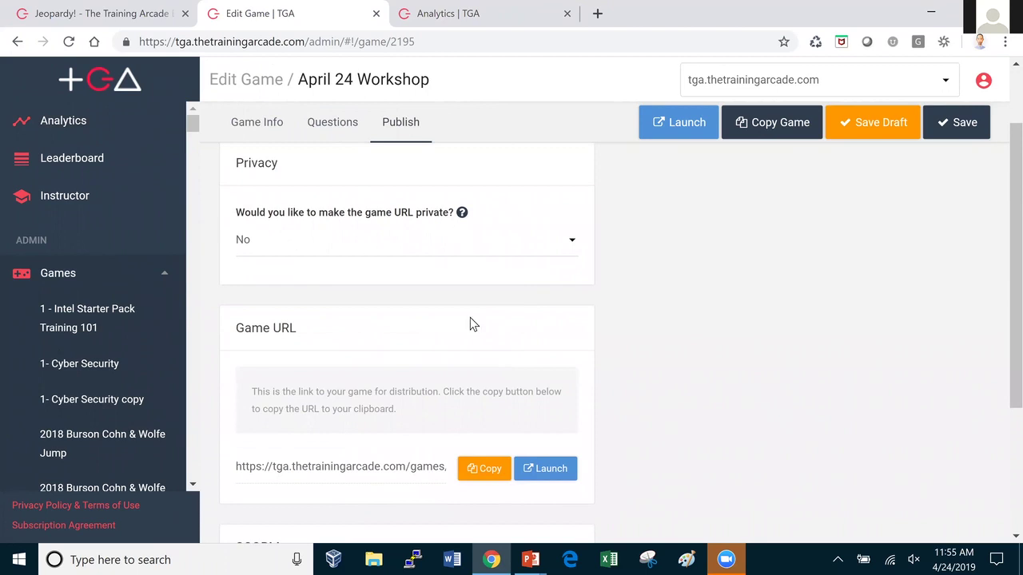
scroll(470, 326, down, 3)
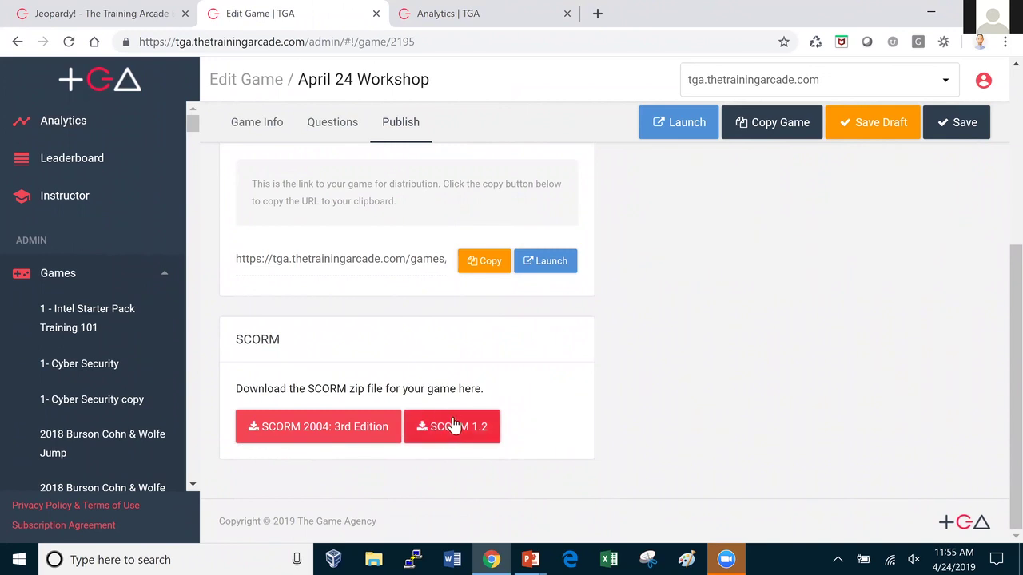
scroll(452, 424, up, 2)
scroll(452, 424, up, 1)
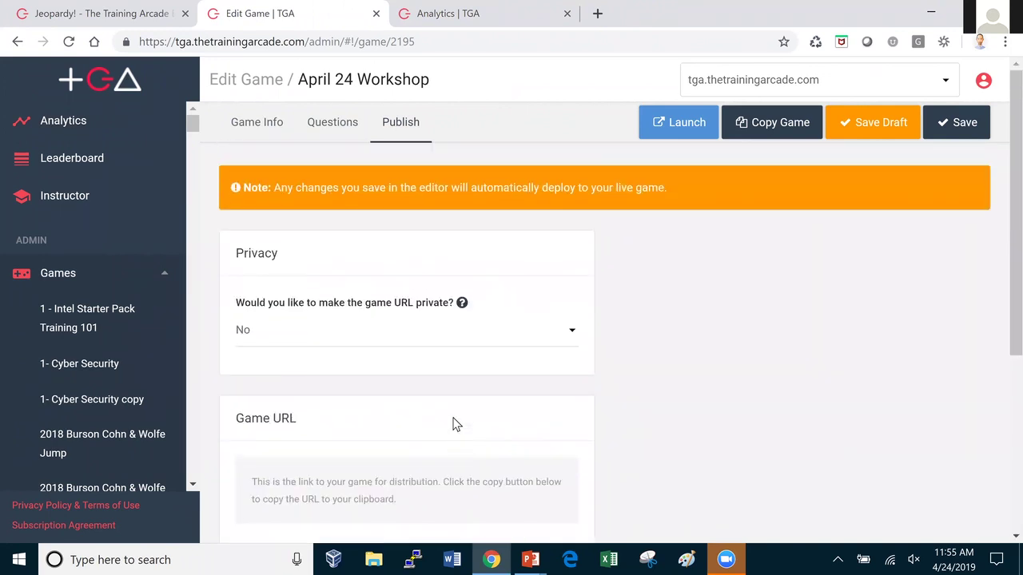
Step: Revisit the running Jeopardy! game board, return to the game editor and open the admin Analytics page
click(84, 6)
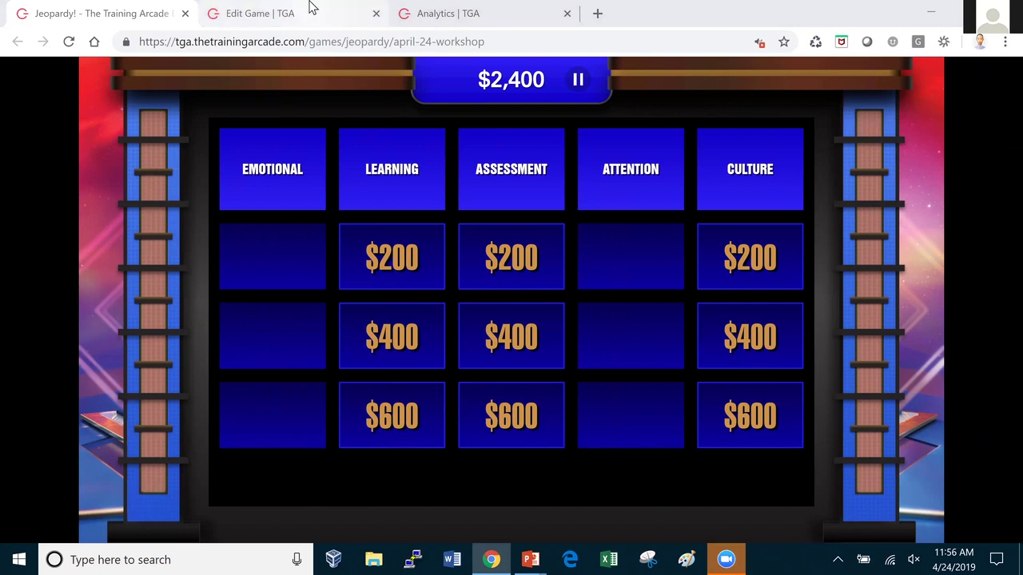
click(308, 9)
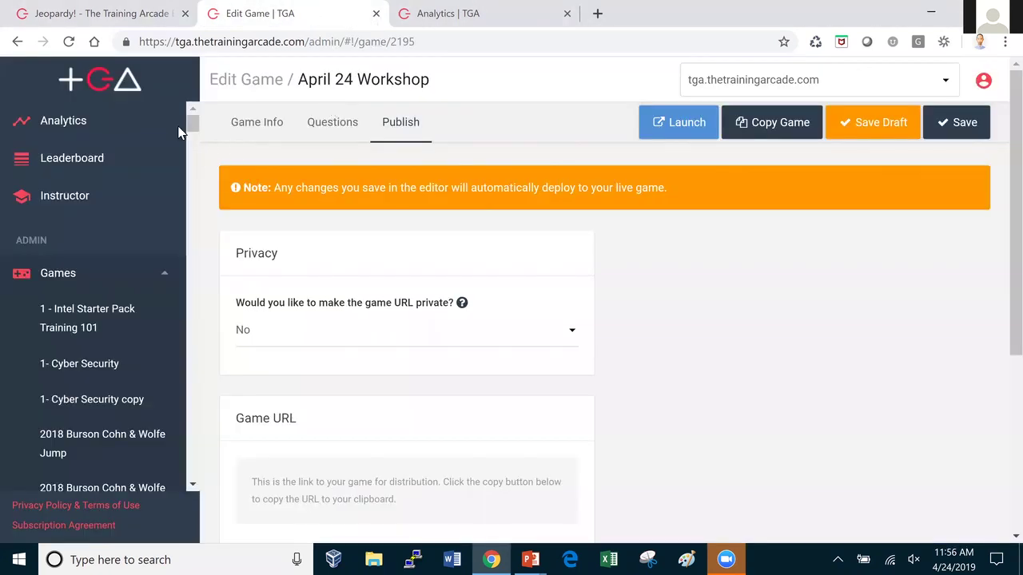
click(109, 126)
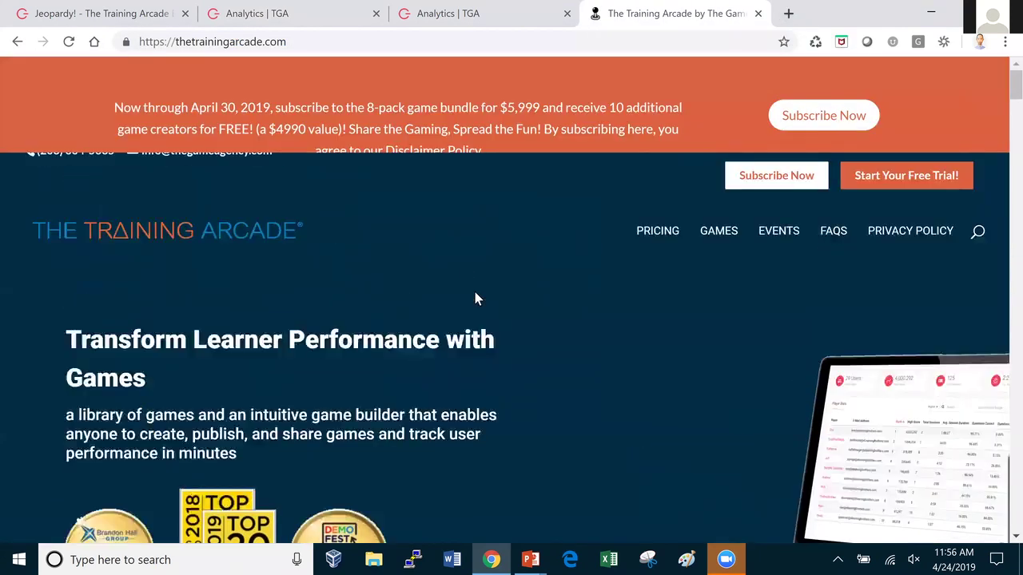
Step: Examine The Training Arcade website's game descriptions and its Play Pass, Play Pack and Game On pricing plans
scroll(475, 297, down, 5)
scroll(475, 297, down, 3)
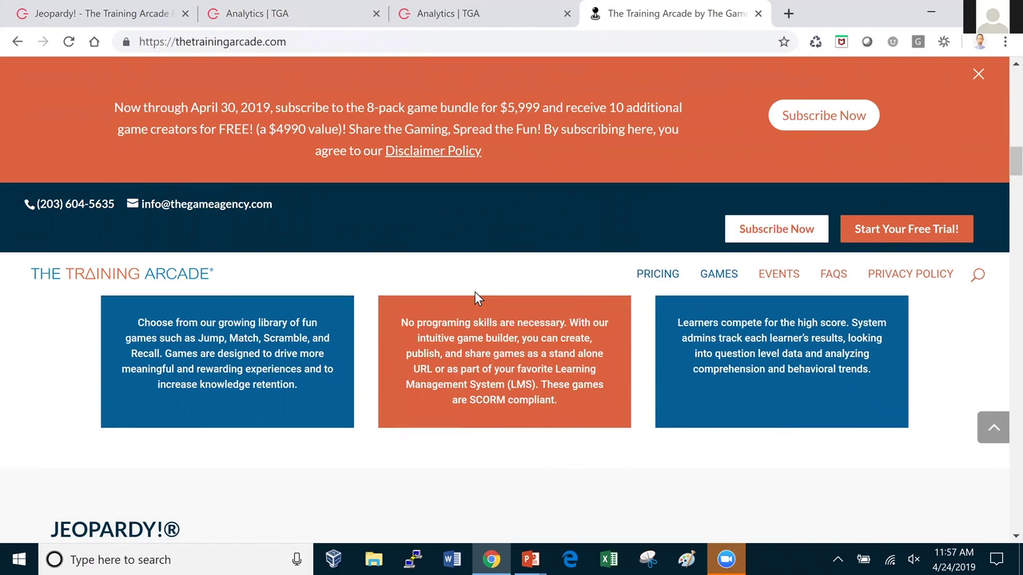
scroll(475, 293, down, 15)
scroll(474, 298, down, 5)
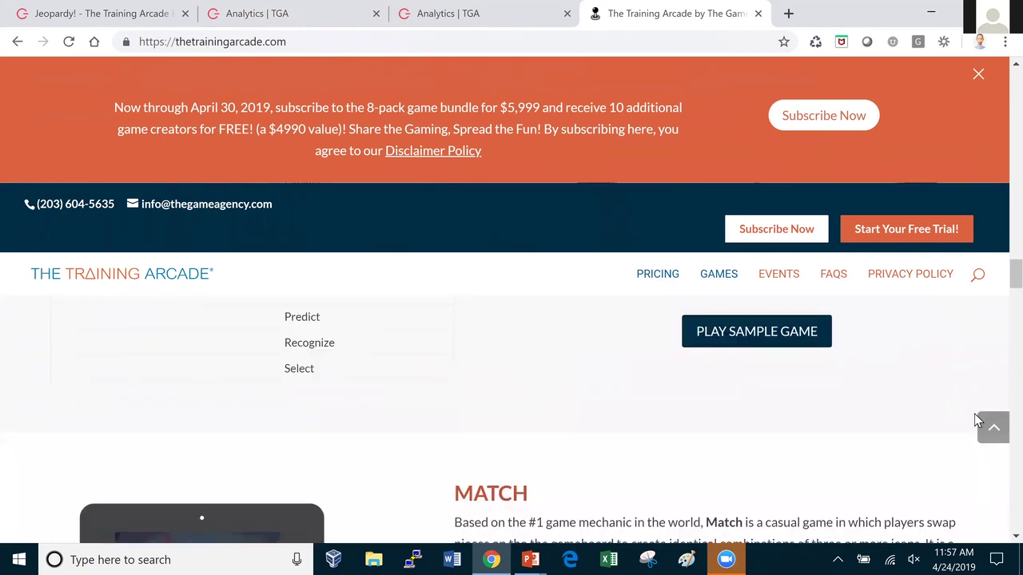
drag(1000, 275, 1000, 458)
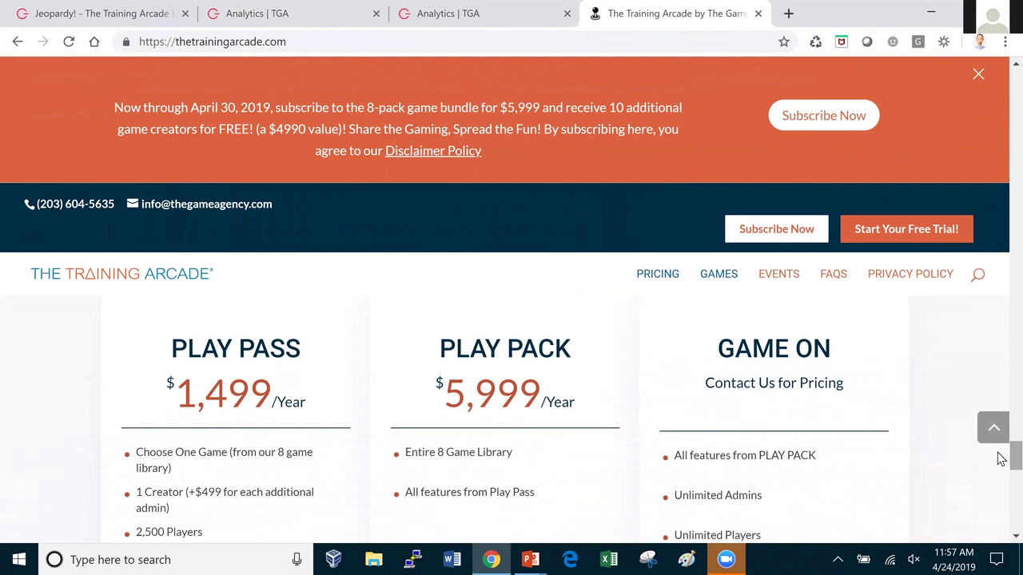
scroll(1000, 459, down, 2)
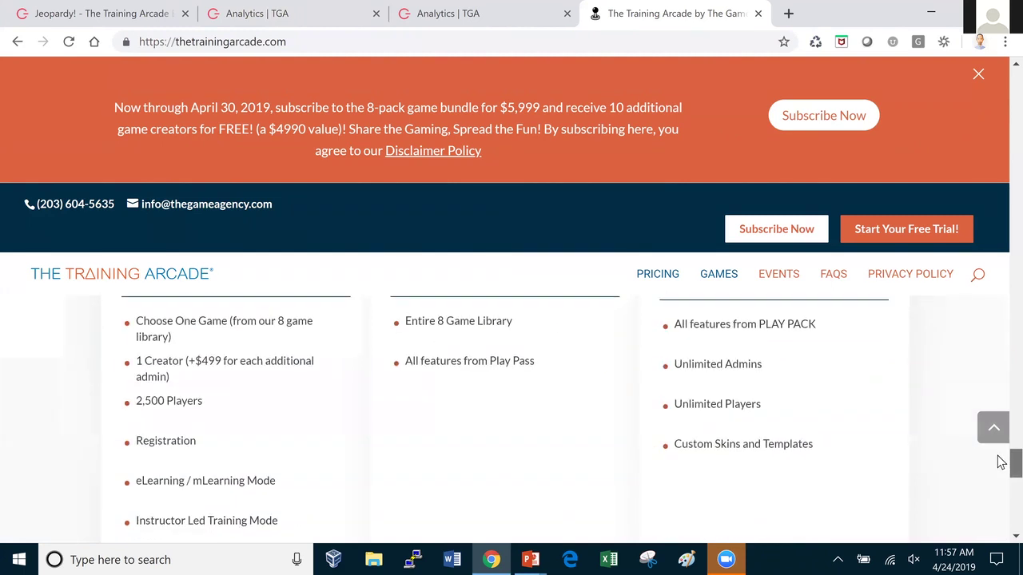
scroll(1001, 458, up, 2)
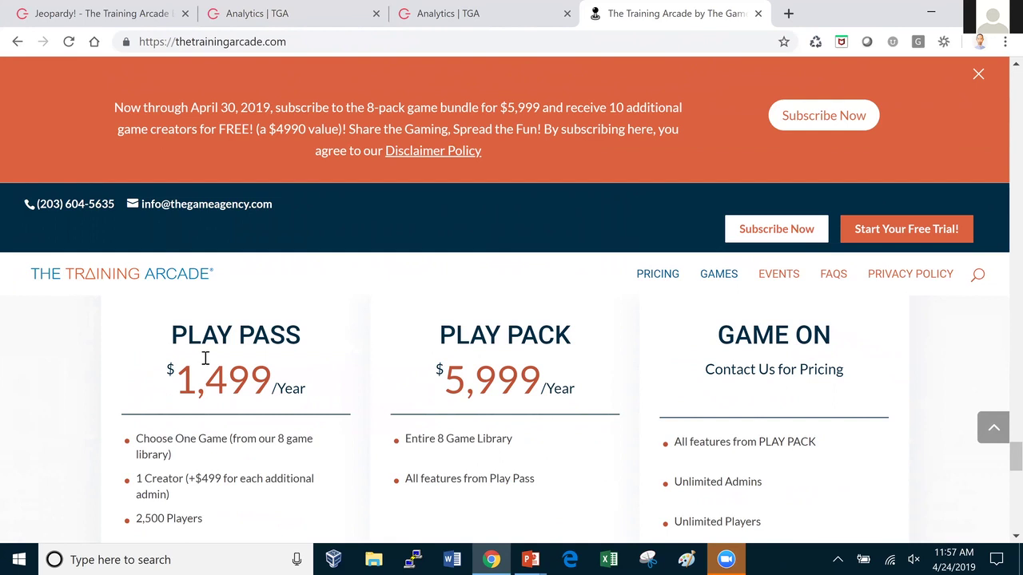
Step: Revisit the game board and the Analytics page, and return to the website's pricing plans
click(91, 12)
click(262, 18)
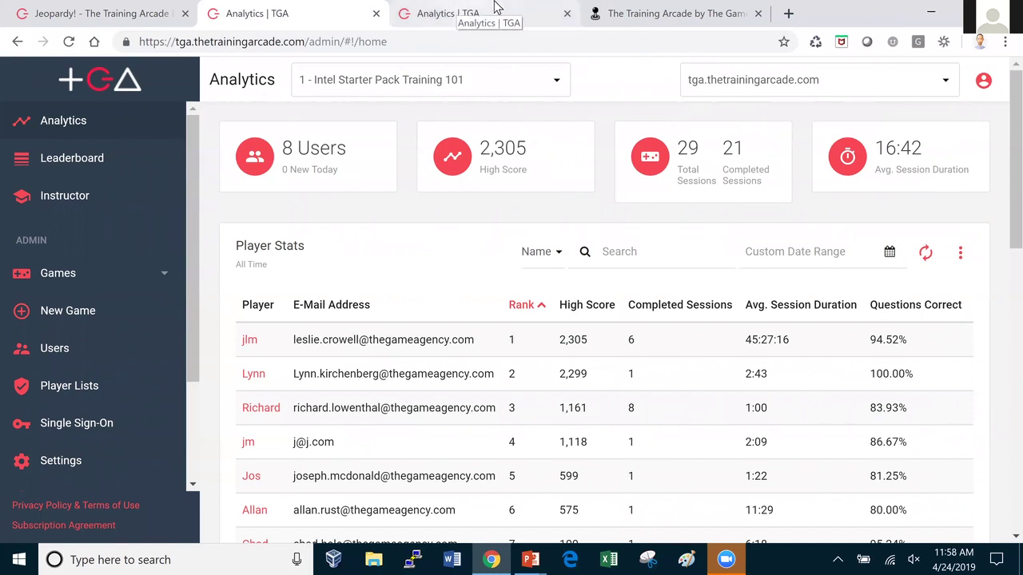
click(639, 11)
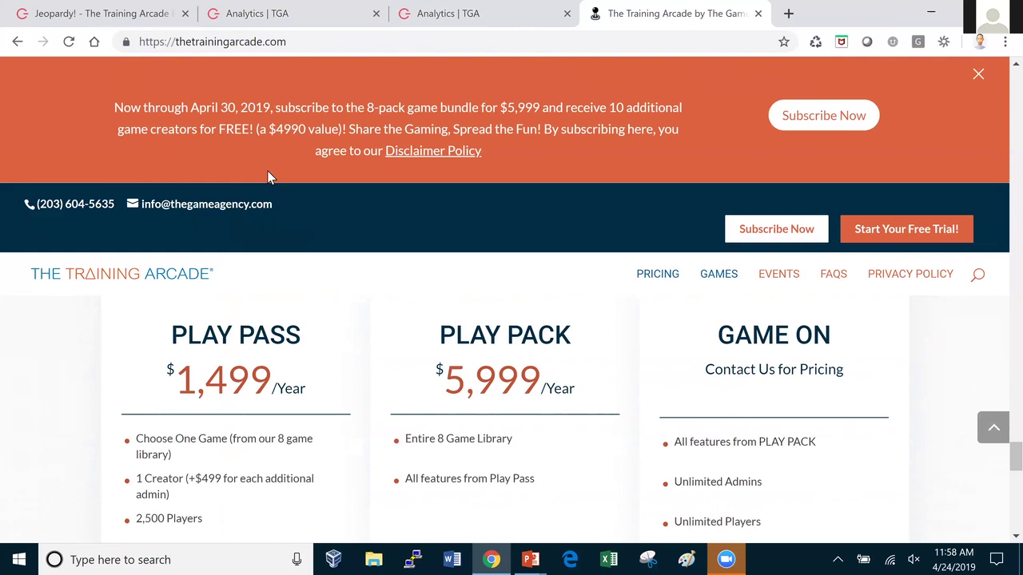
Step: Switch back to the admin site, view the Leaderboard for 1 - Intel Starter Pack Training 101 and return to Analytics
click(116, 13)
click(276, 13)
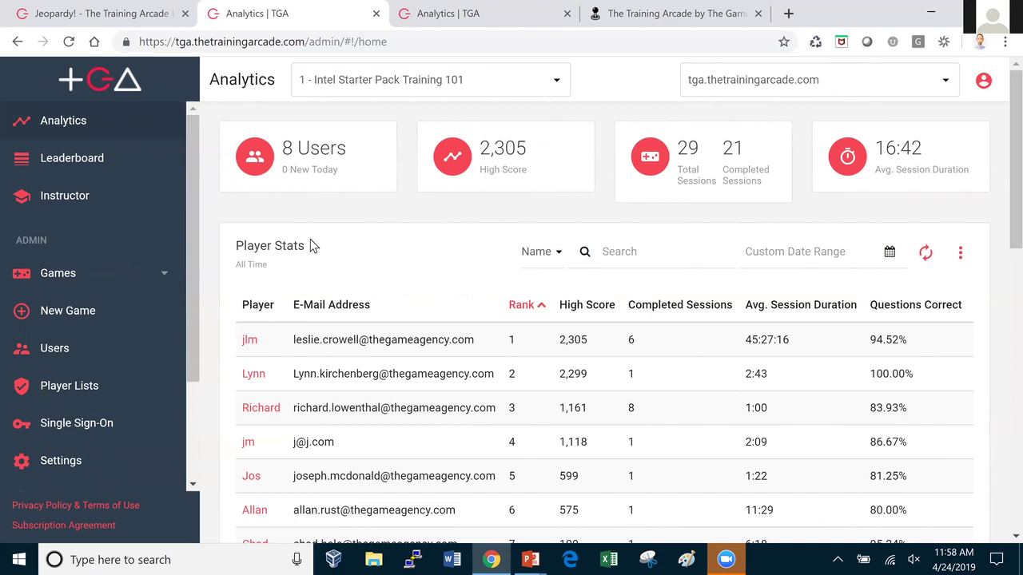
click(127, 168)
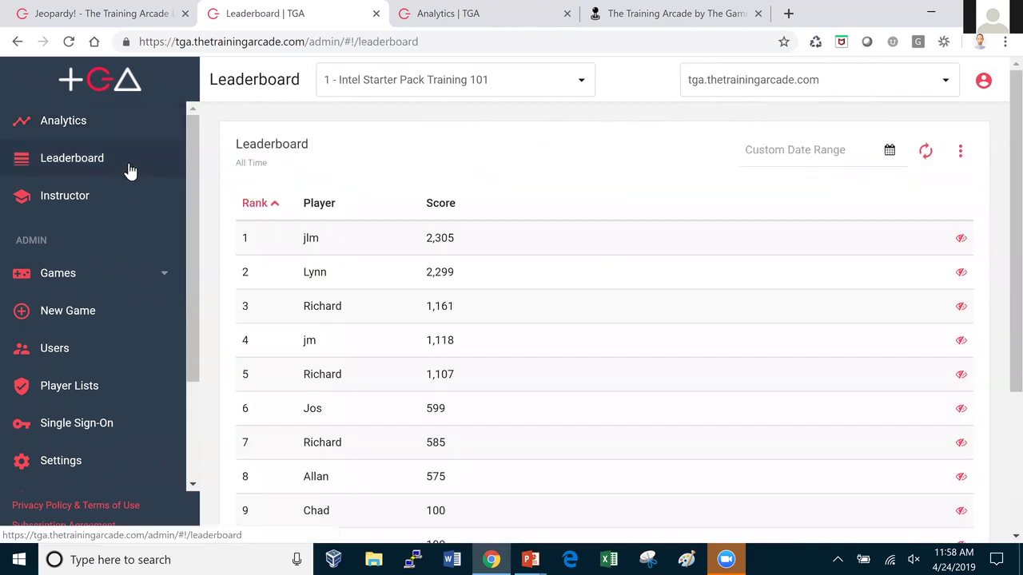
click(74, 128)
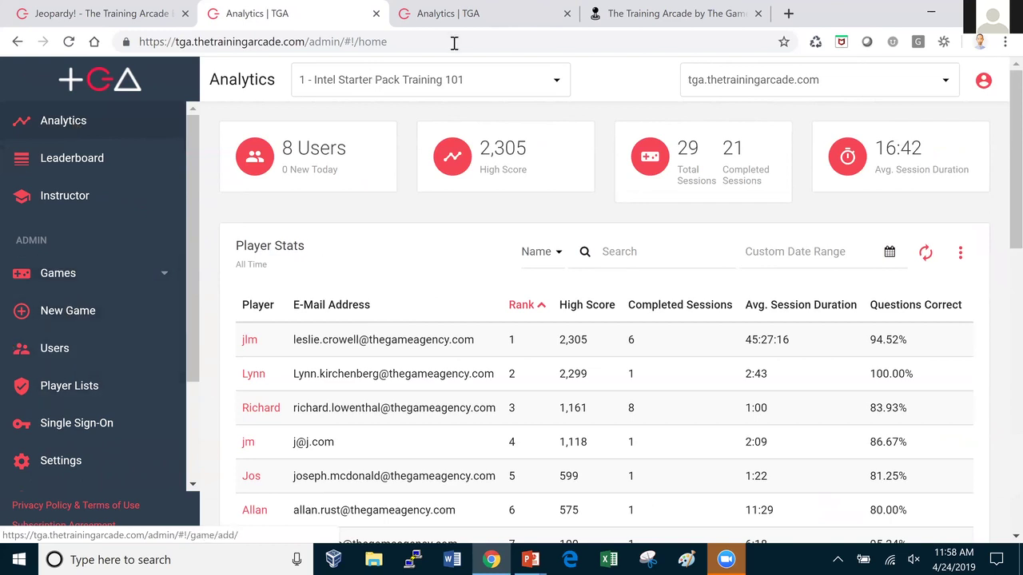
Step: Return to The Training Arcade website and look over the three pricing plans and their features again
click(711, 10)
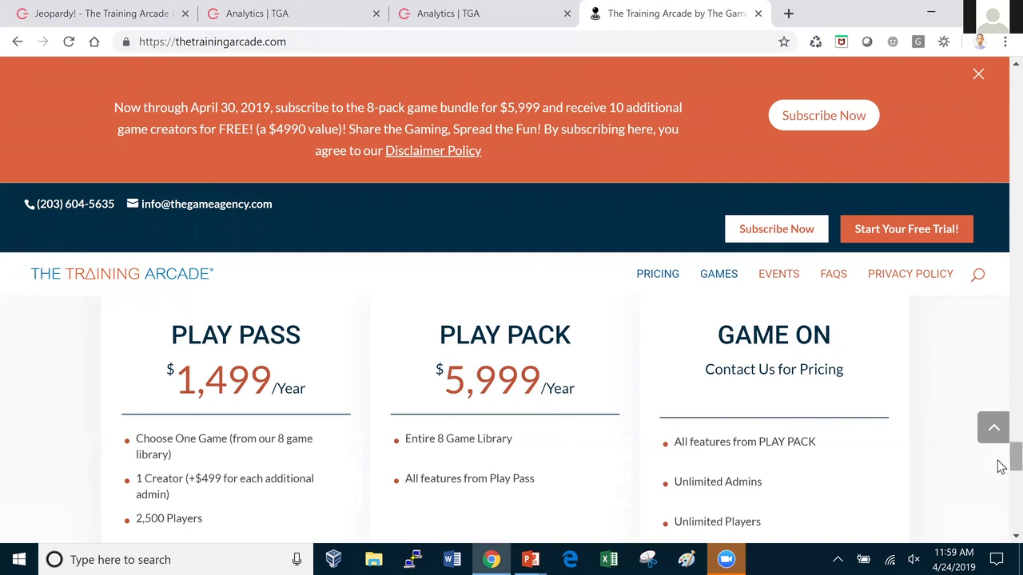
scroll(1000, 467, down, 2)
scroll(1000, 467, up, 1)
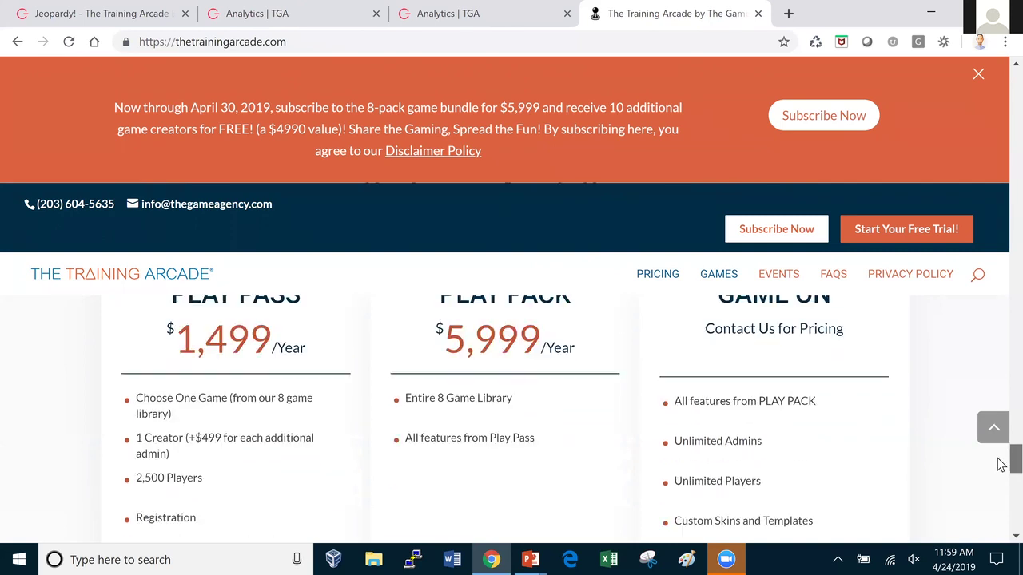
scroll(1000, 465, up, 2)
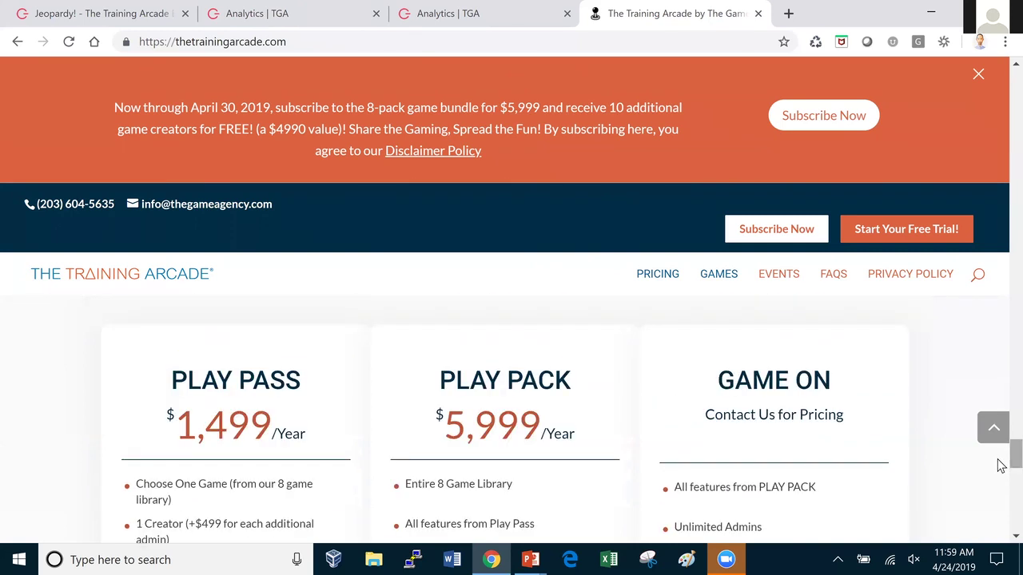